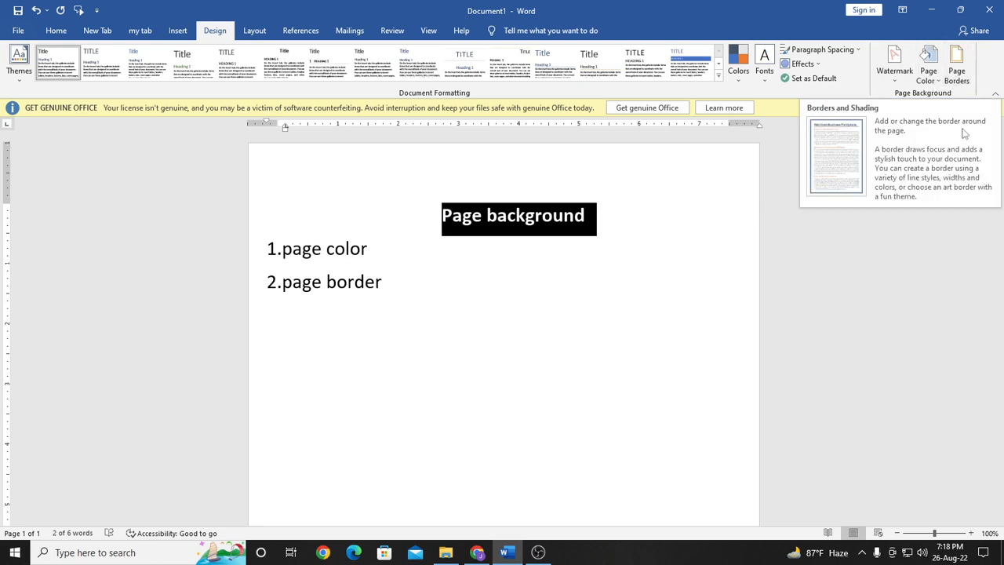
- Insert blank pages after the "2.page border" line and return to the start of the document
scroll(470, 362, "down", 2)
scroll(469, 362, "down", 4)
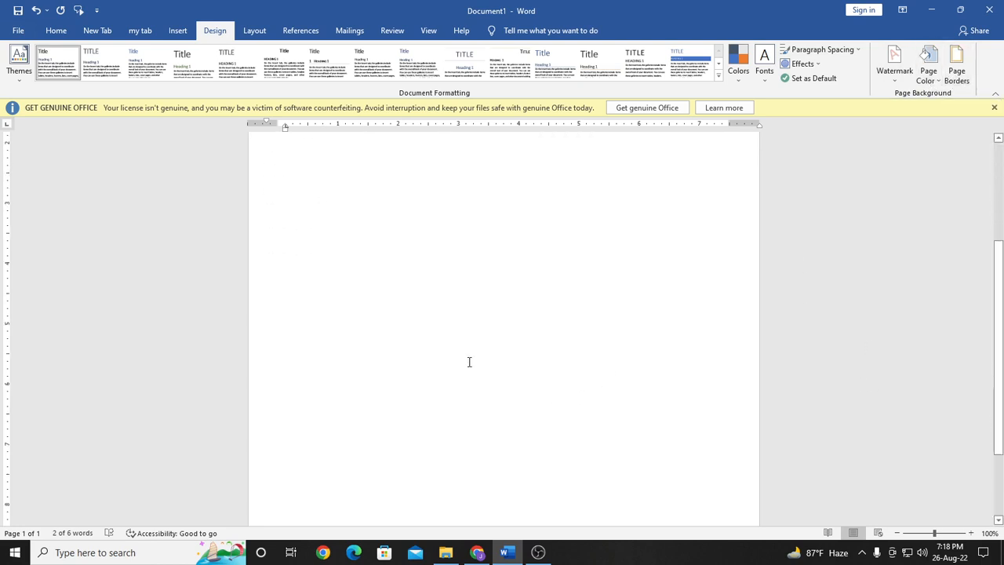
left_click(175, 32)
scroll(306, 275, "up", 3)
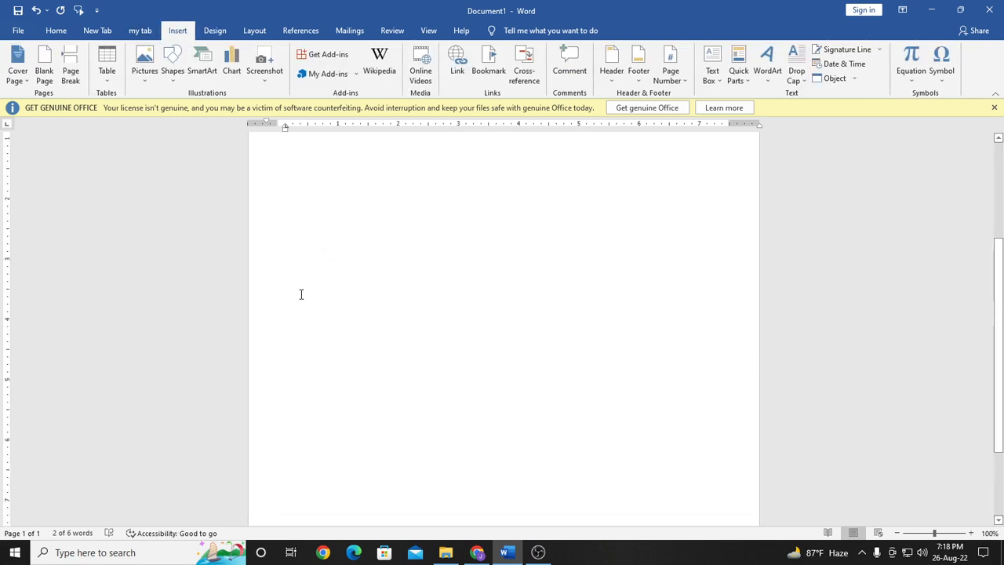
left_click(420, 166)
key("Return")
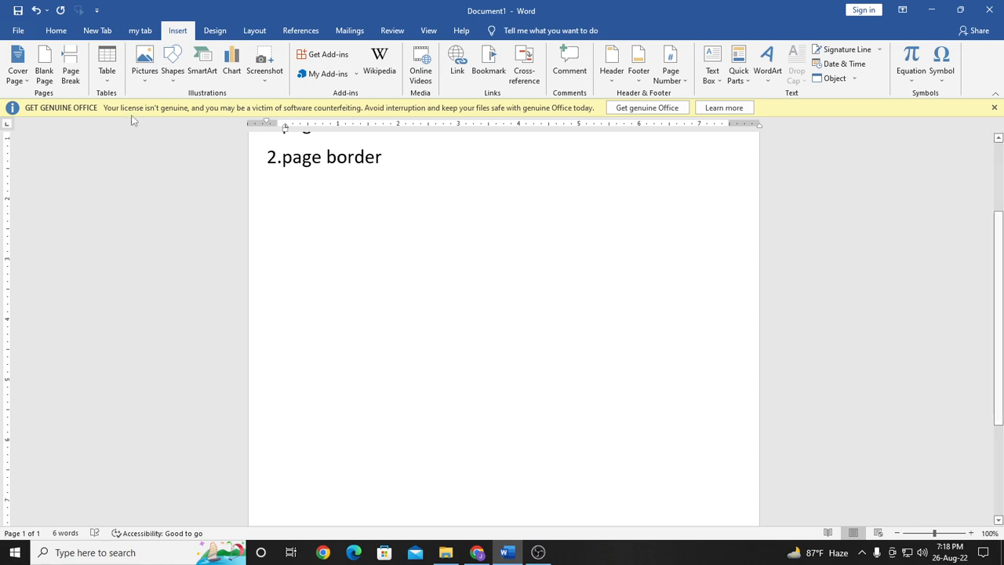
left_click(43, 62)
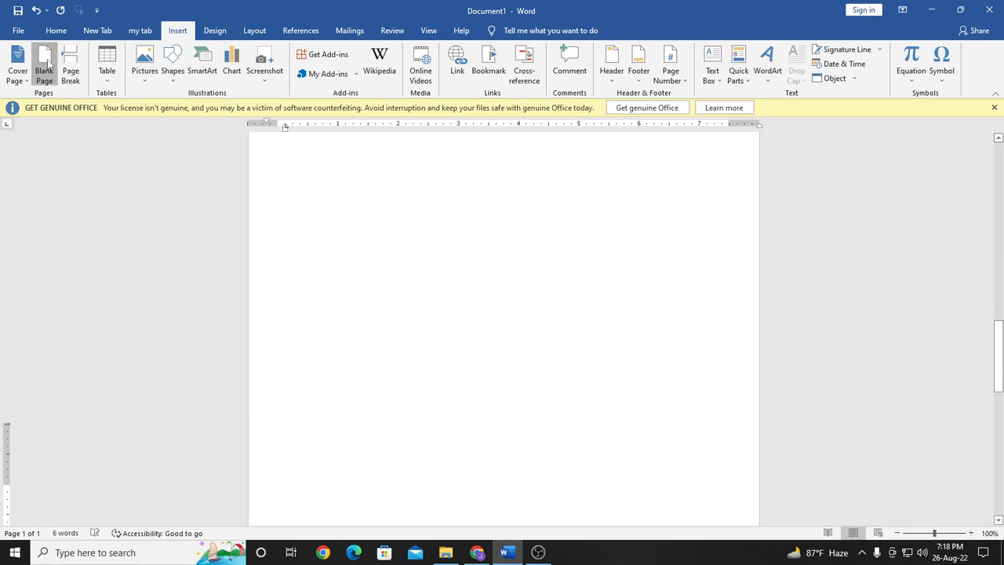
scroll(603, 233, "up", 5)
scroll(603, 233, "down", 5)
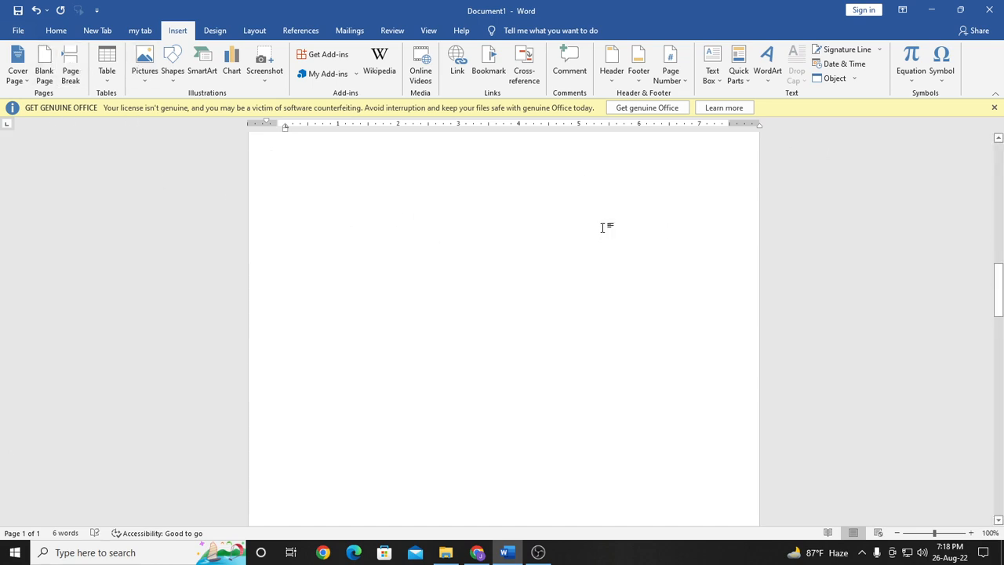
scroll(603, 228, "up", 8)
scroll(603, 228, "up", 5)
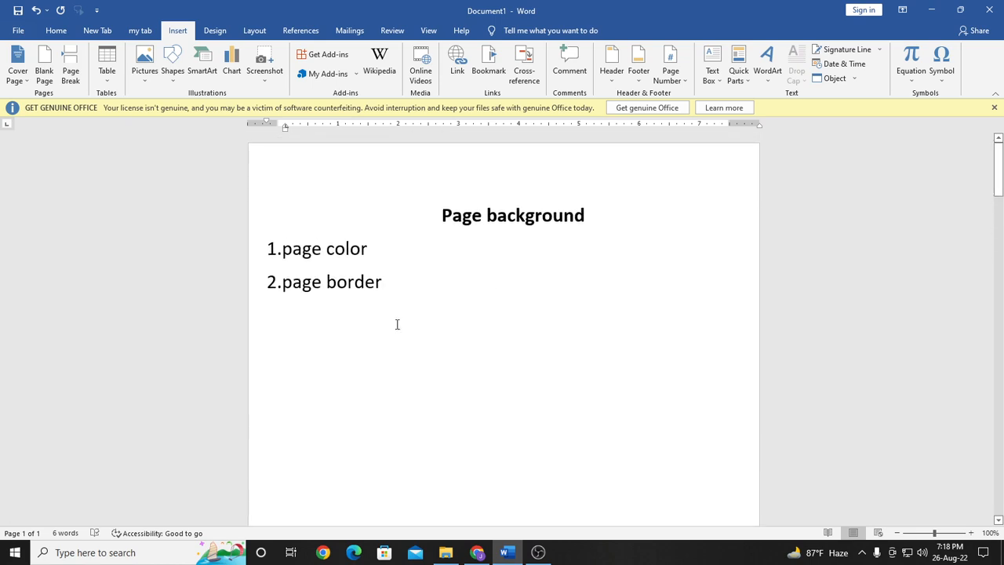
- Apply a light blue theme color as the page background and check it across the document's pages
left_click(215, 30)
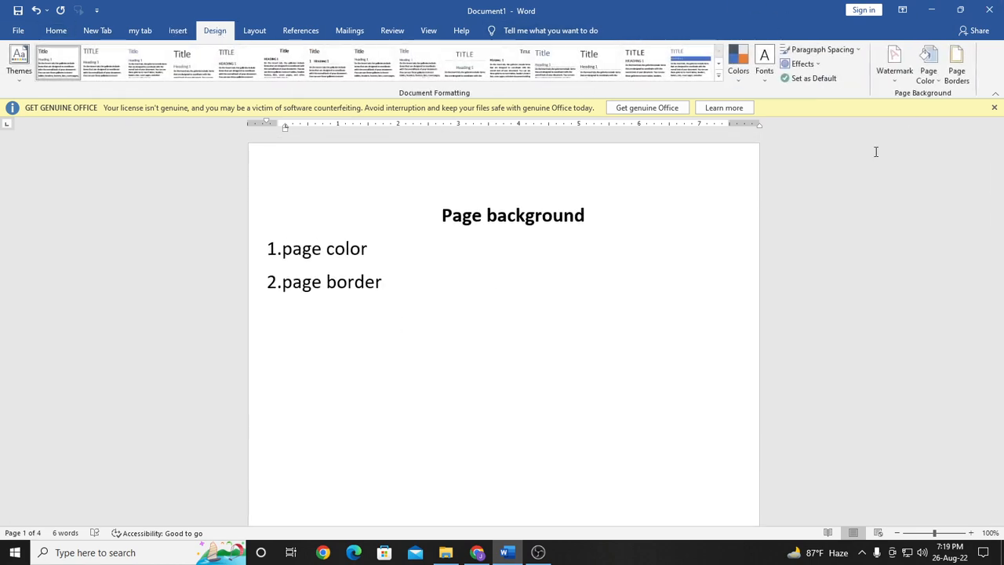
left_click(928, 61)
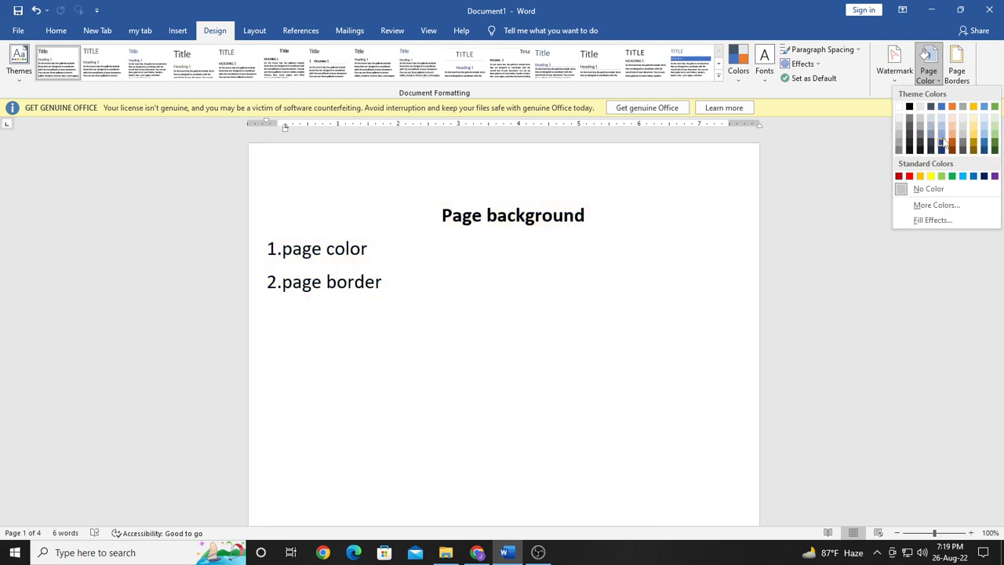
key("Escape")
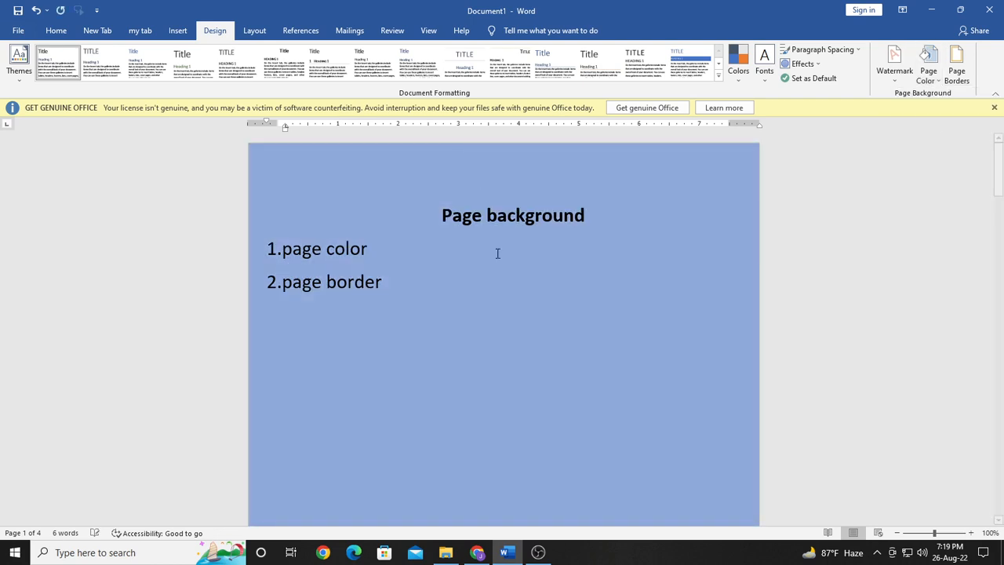
scroll(497, 253, "down", 10)
scroll(500, 320, "down", 10)
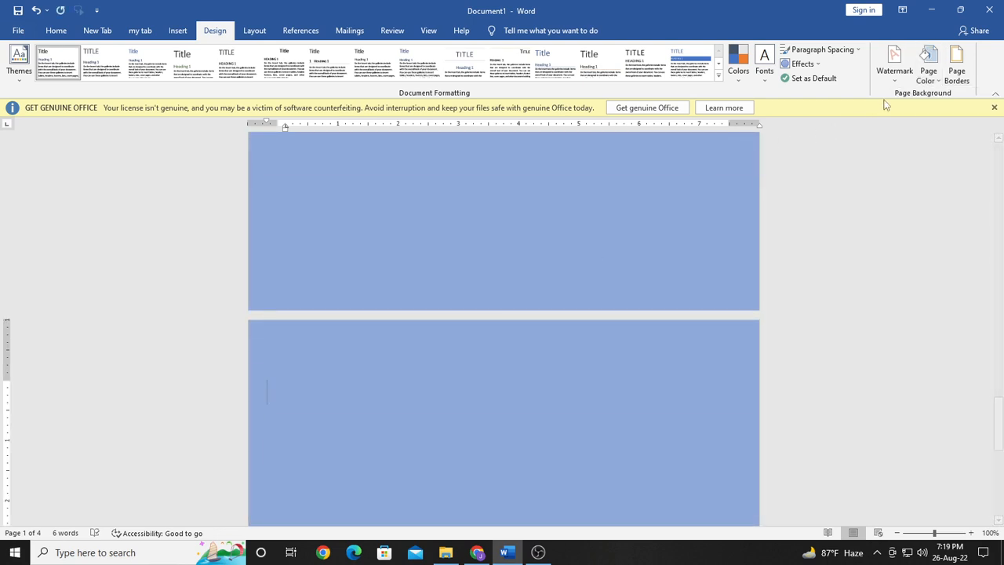
- Remove the page background by setting the page color to No Color
left_click(926, 71)
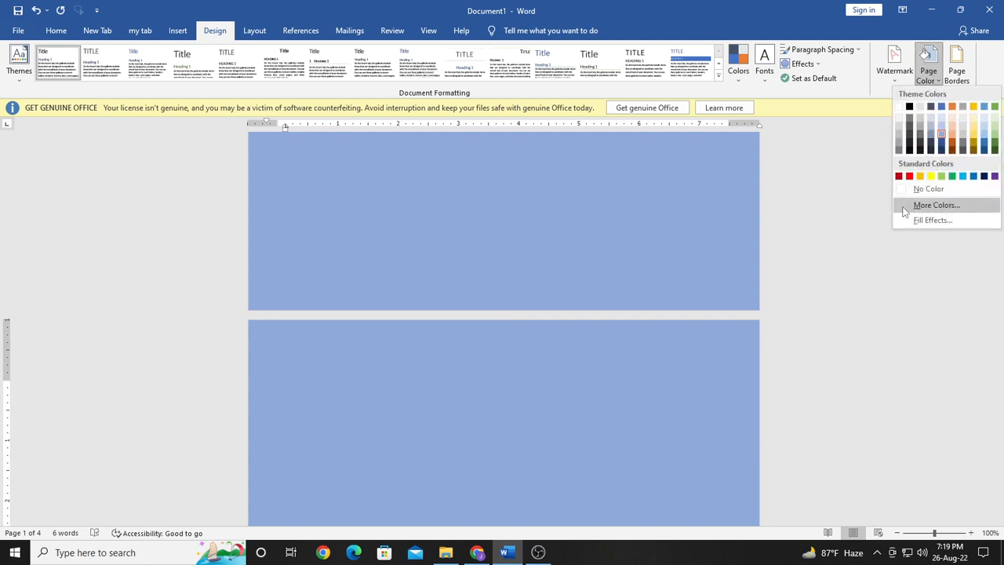
scroll(449, 324, "down", 6)
scroll(449, 324, "up", 1)
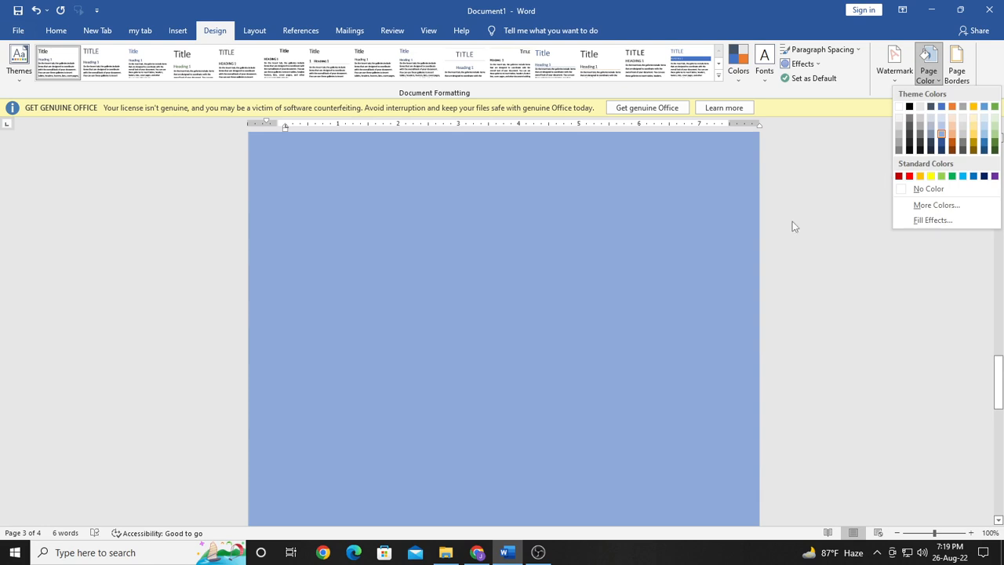
scroll(574, 218, "up", 5)
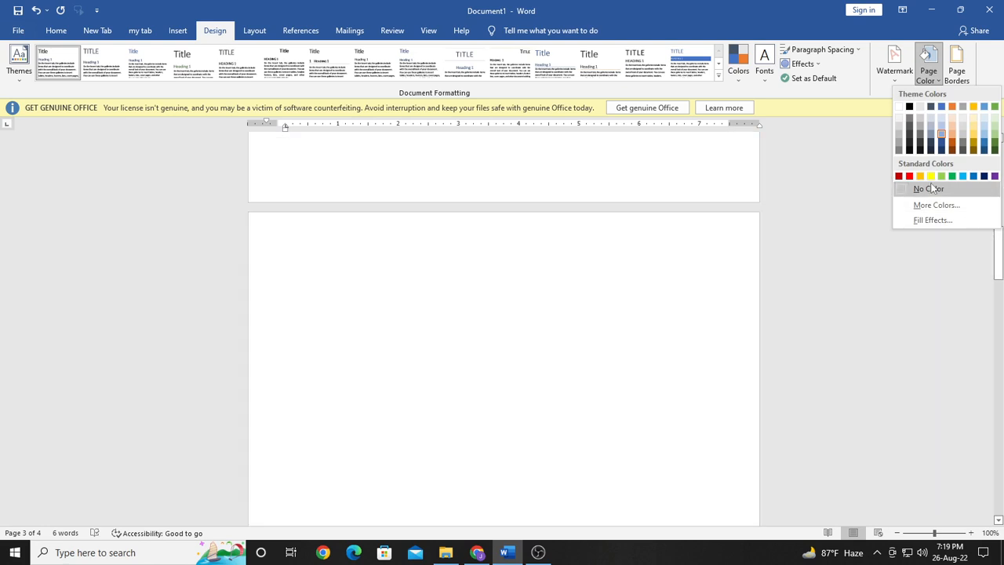
left_click(932, 183)
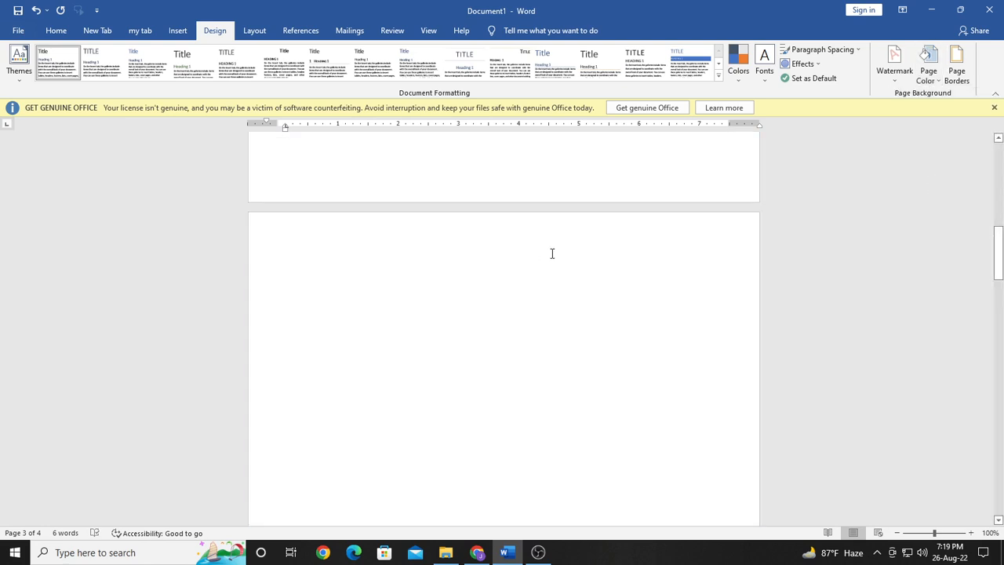
scroll(572, 253, "up", 10)
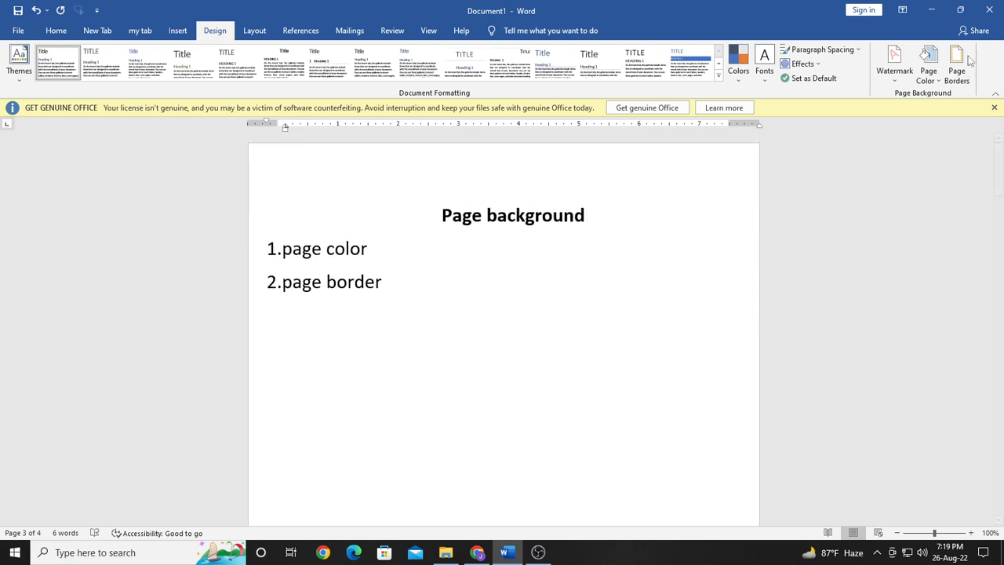
left_click(928, 64)
left_click(935, 208)
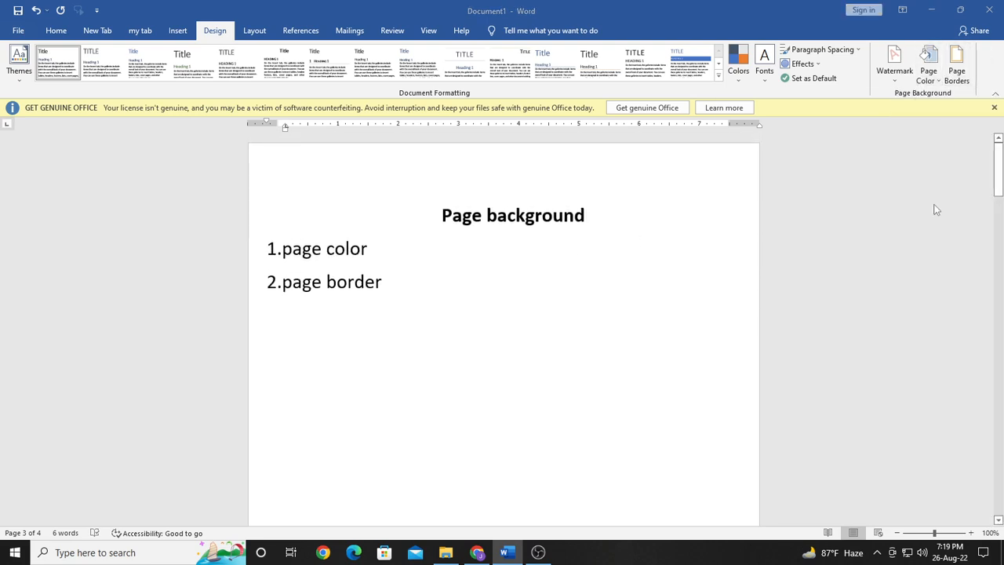
left_click(805, 163)
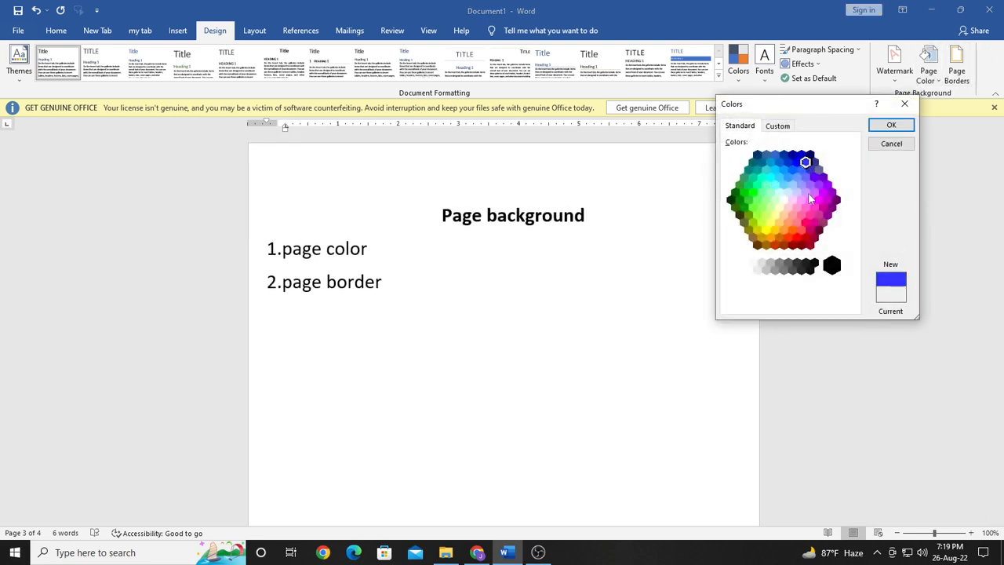
left_click(806, 192)
left_click(811, 215)
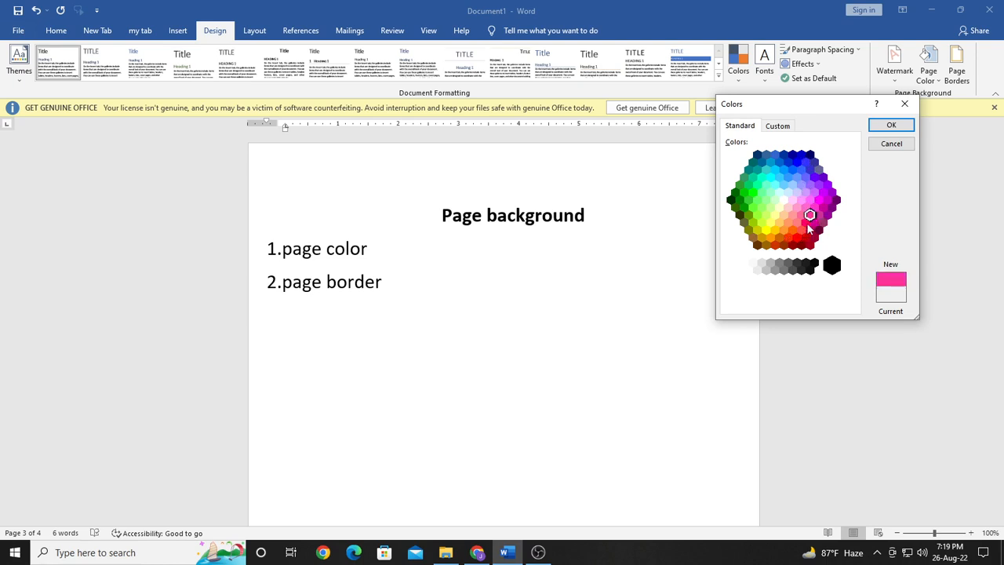
left_click(819, 215)
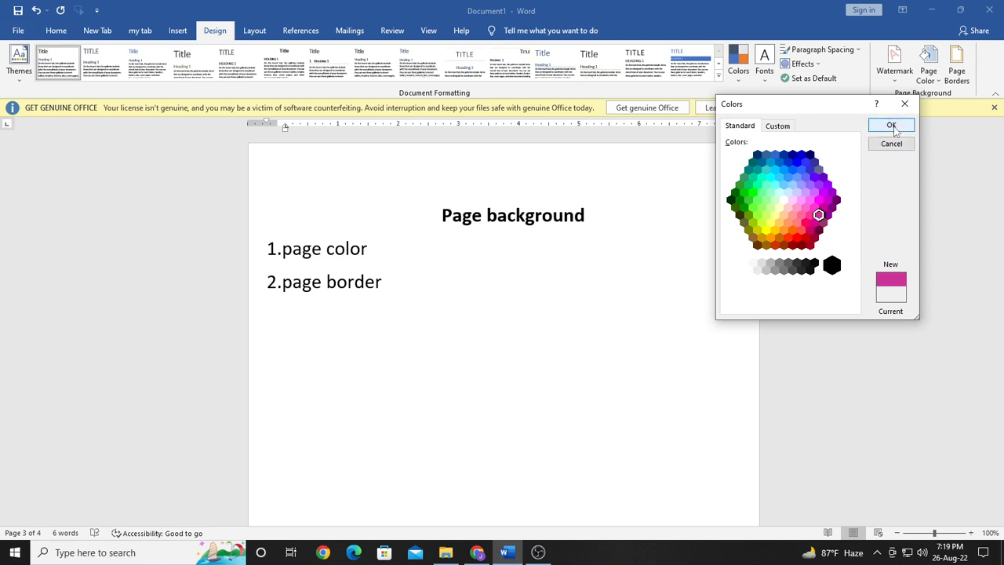
left_click(778, 126)
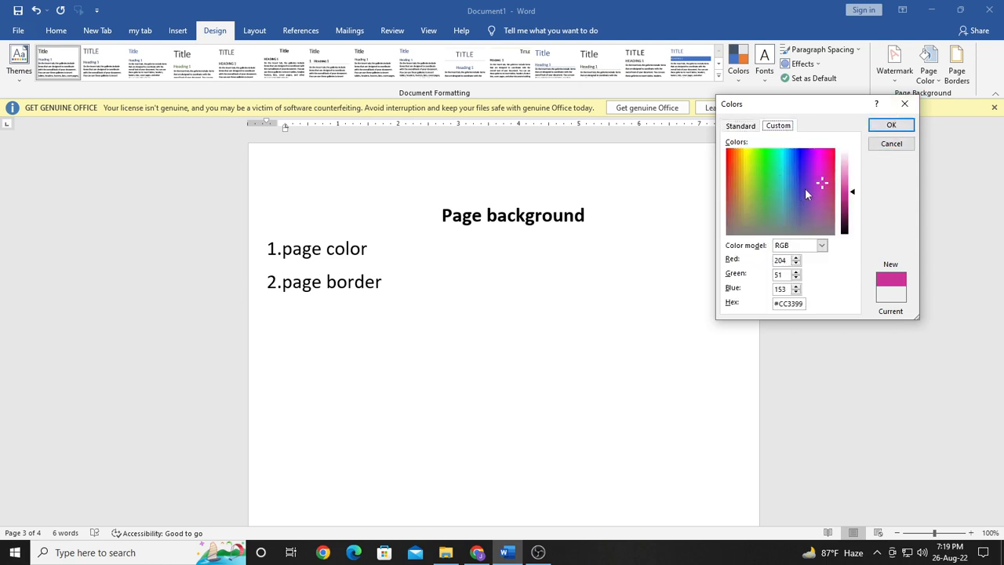
left_click(809, 193)
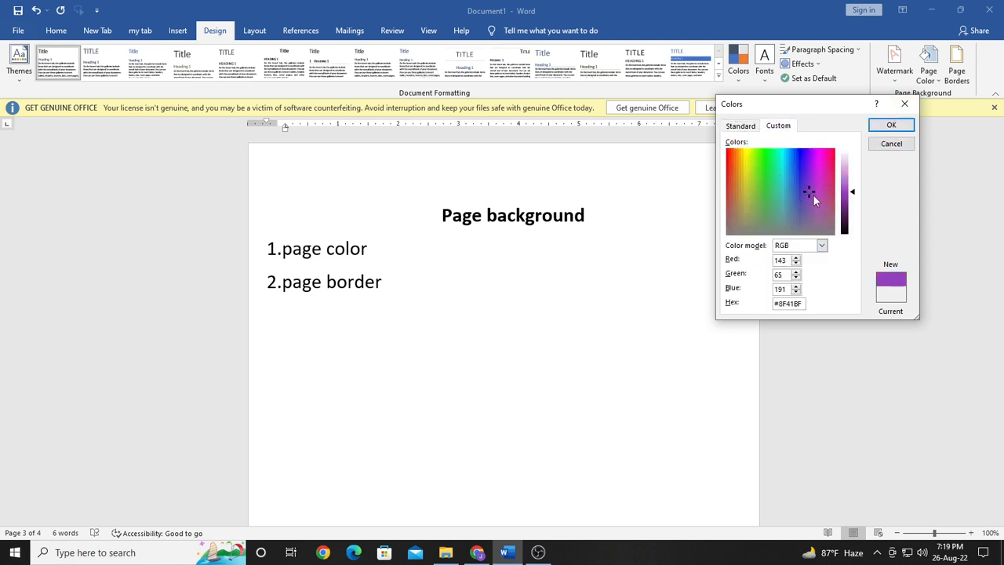
left_click(808, 215)
left_click_drag(775, 306, 808, 305)
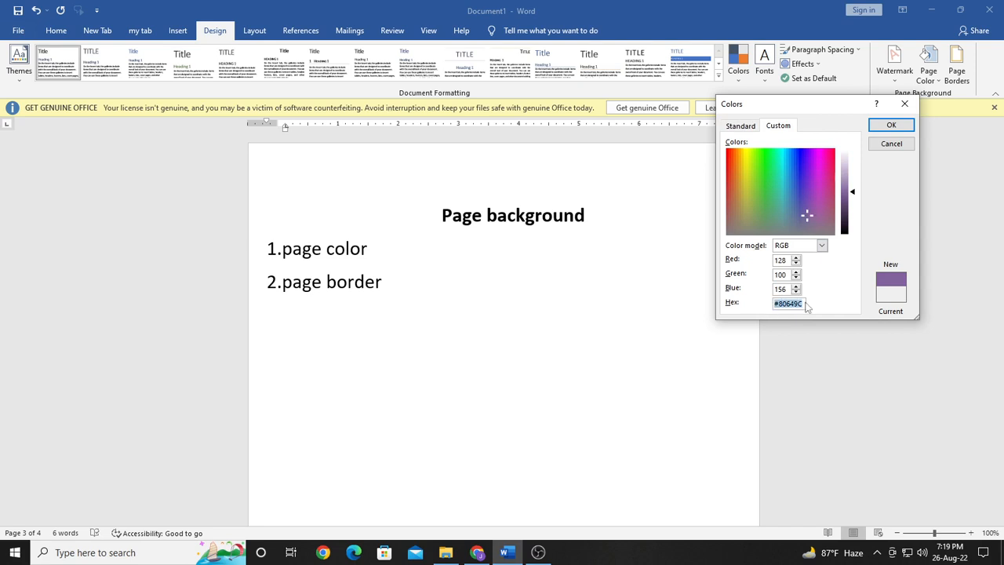
left_click(906, 104)
- Open the page color's Fill Effects and look through the texture, pattern, picture and gradient options
left_click(932, 83)
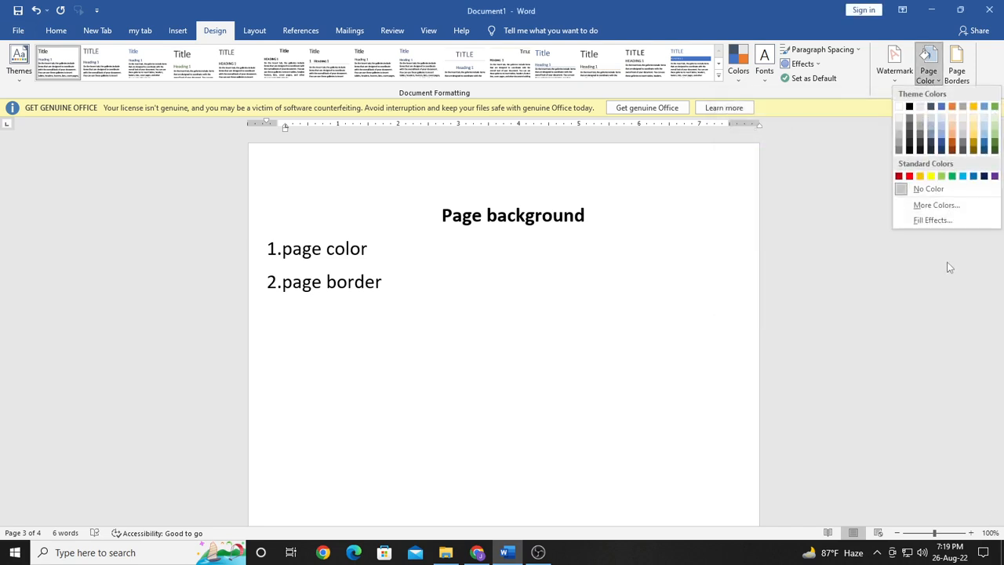
left_click(942, 222)
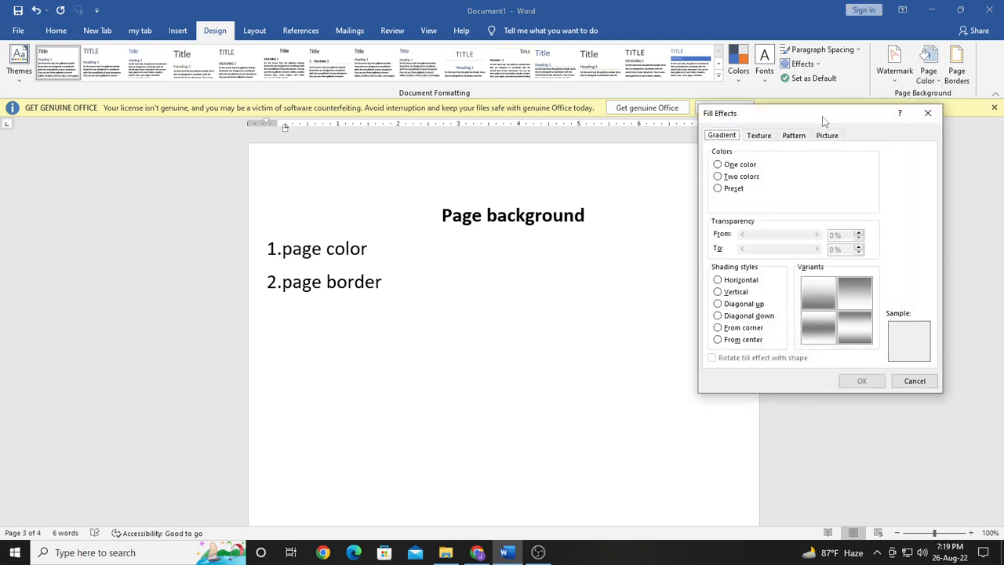
left_click_drag(823, 117, 536, 177)
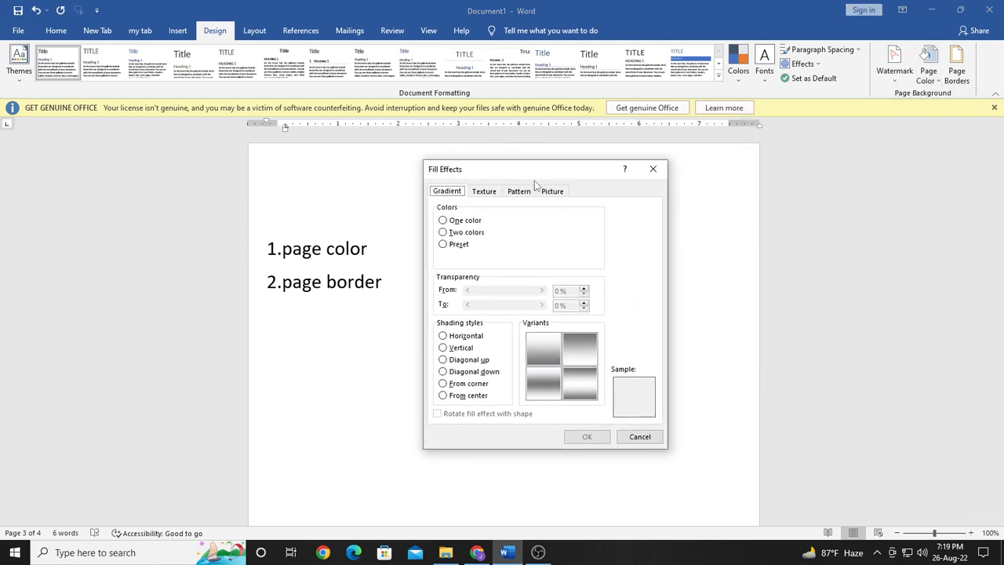
left_click(481, 192)
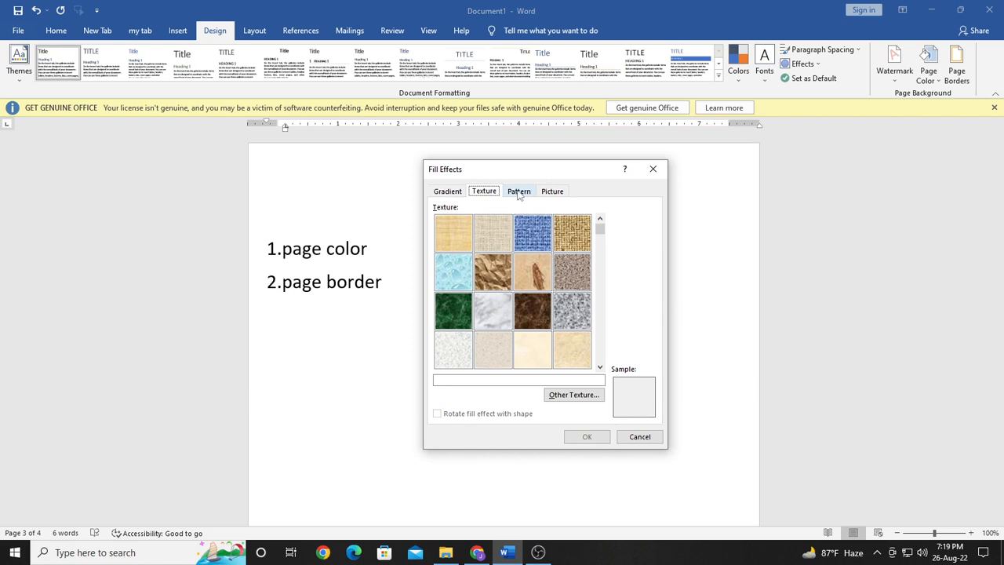
left_click(519, 193)
left_click(553, 192)
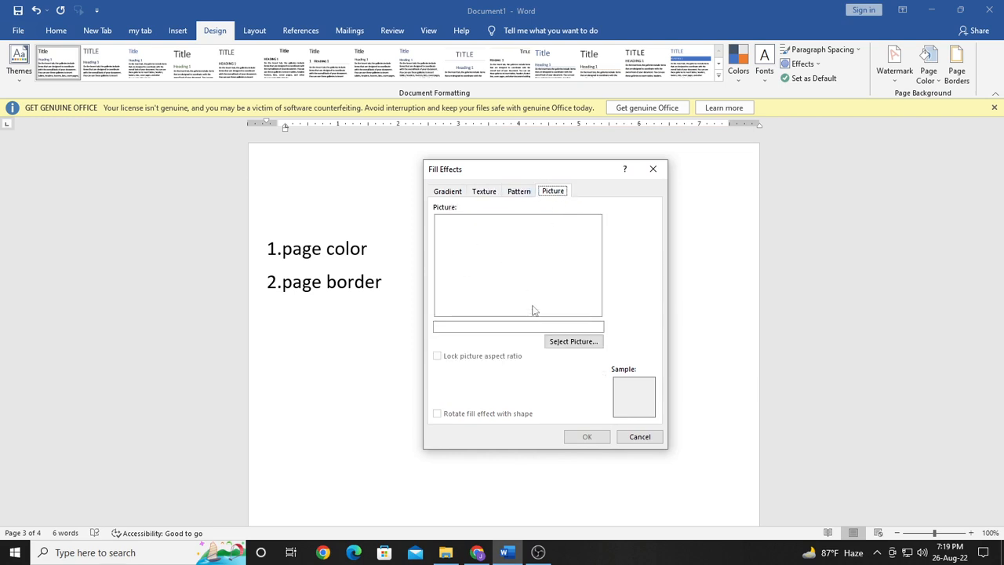
left_click(452, 195)
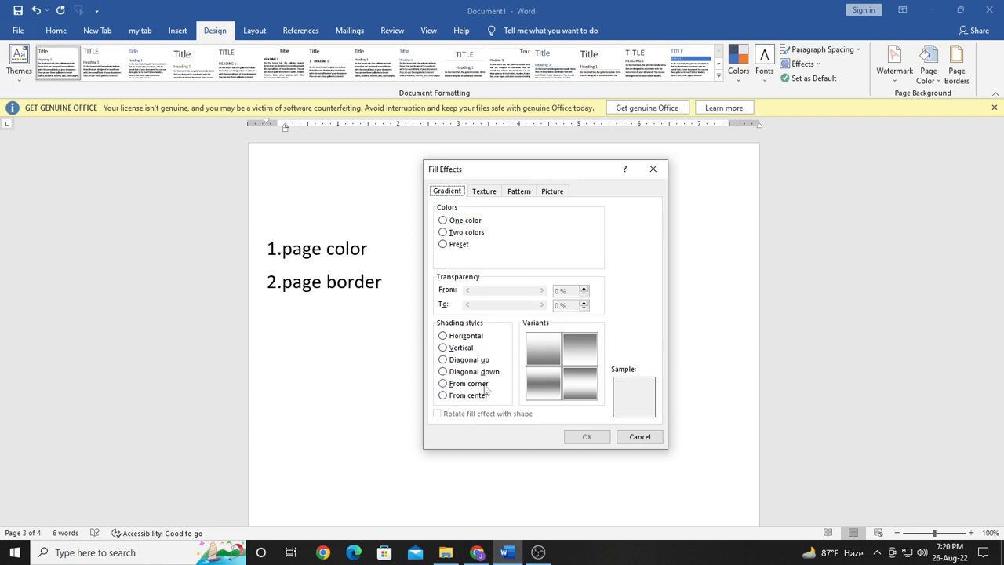
- Set up a two-color page background gradient with light orange as Color 1 and dark green as Color 2
left_click(443, 232)
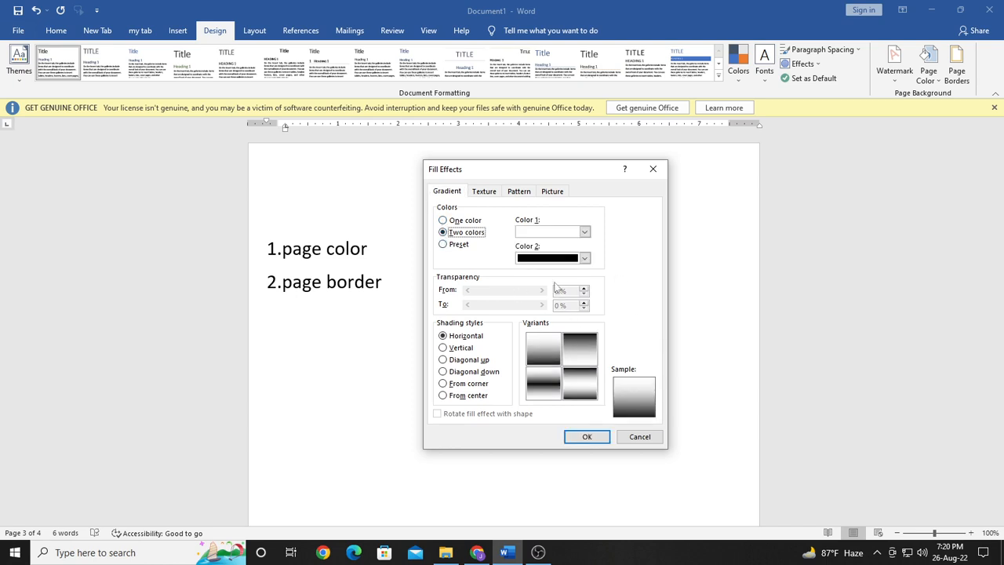
left_click(585, 231)
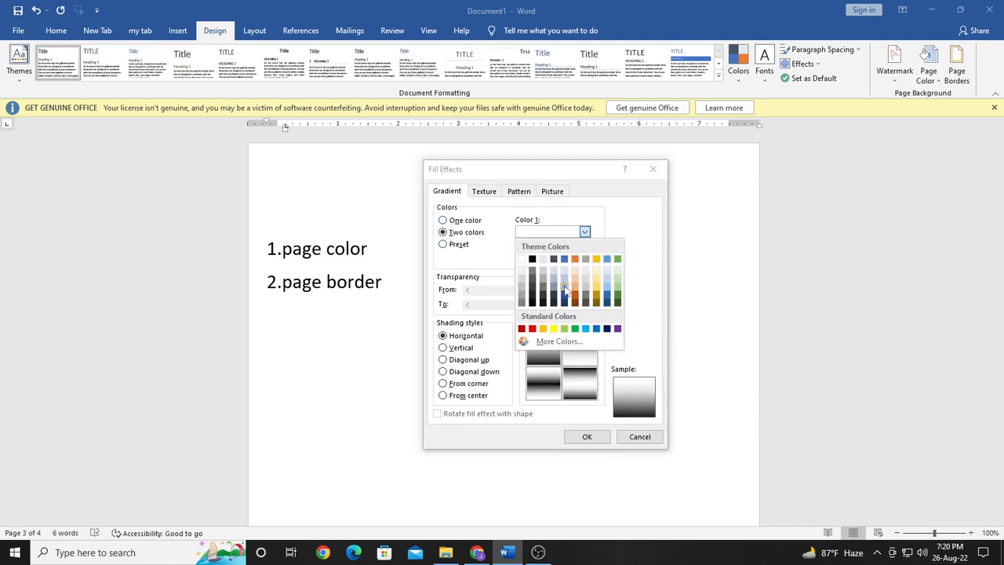
left_click(577, 290)
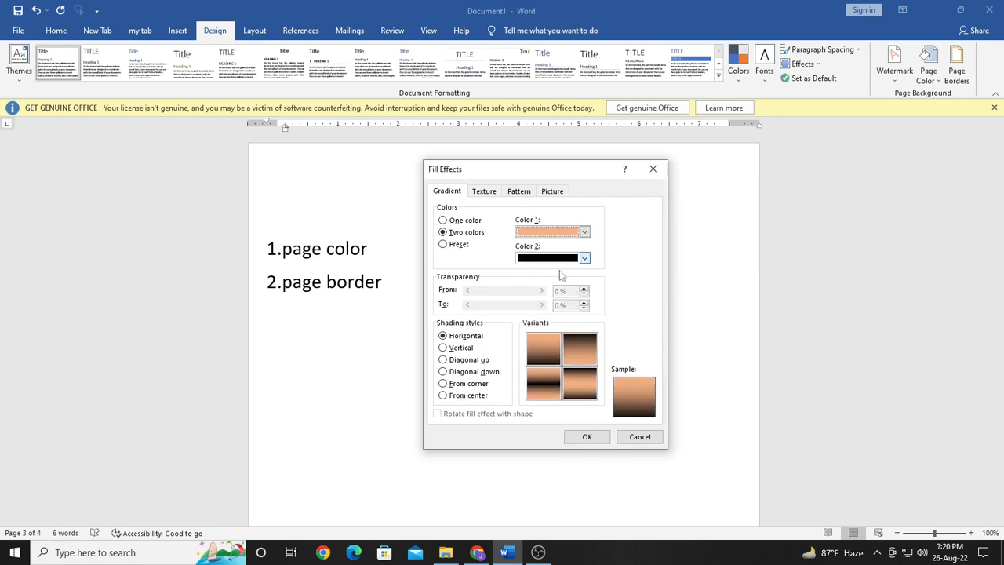
left_click(584, 259)
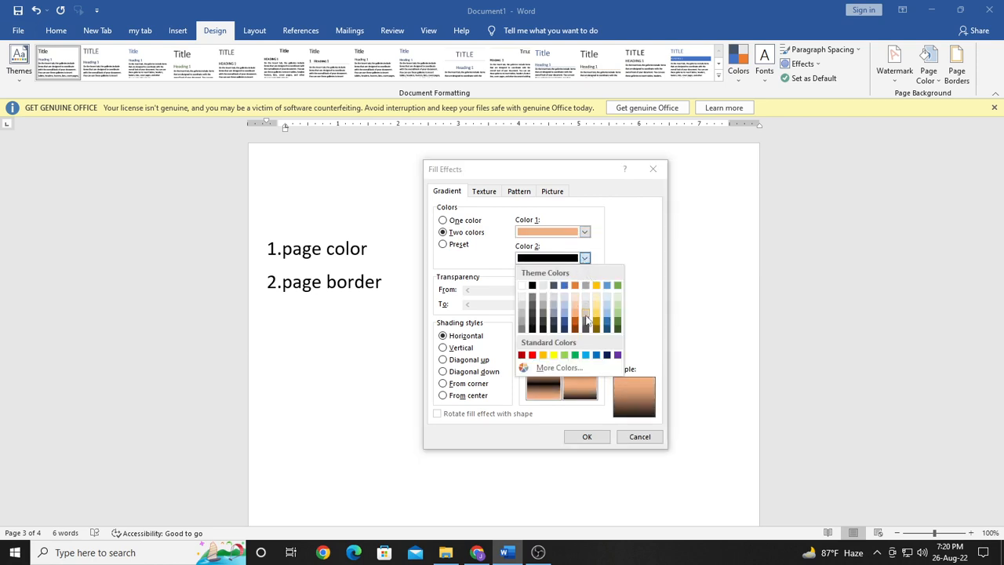
left_click(618, 324)
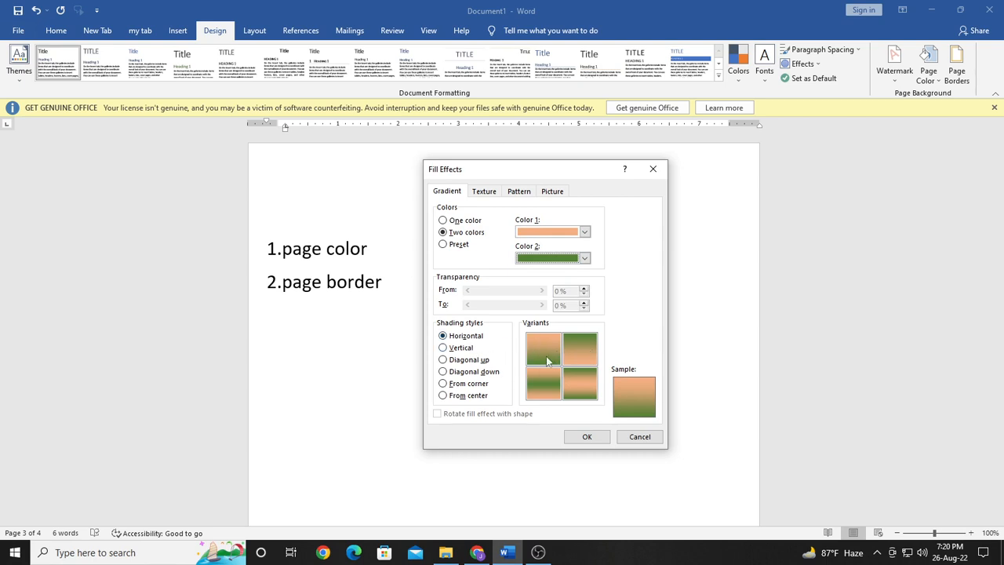
- Compare the vertical, diagonal and corner shading styles and apply the two-color gradient page background with Diagonal down shading
left_click(444, 349)
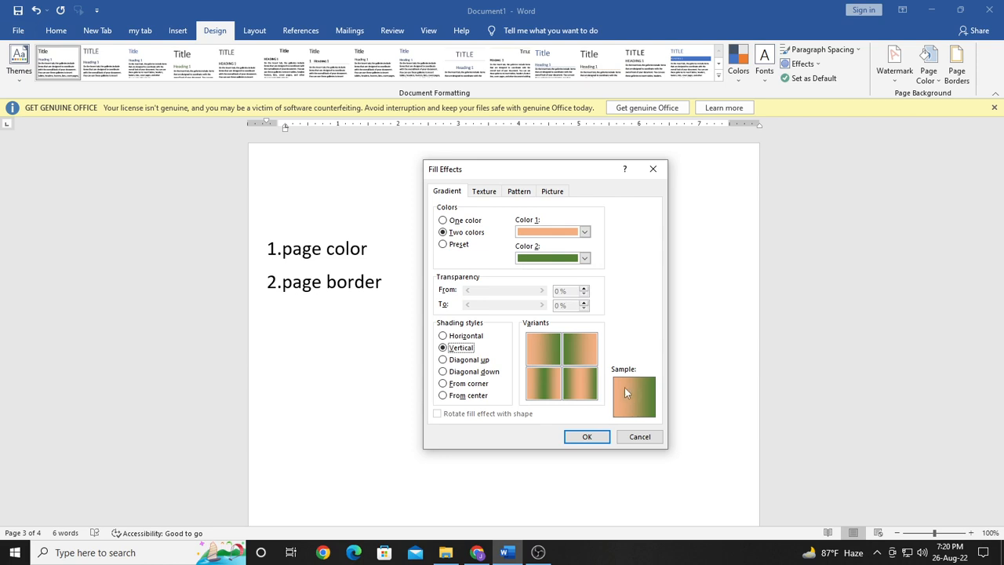
left_click(444, 360)
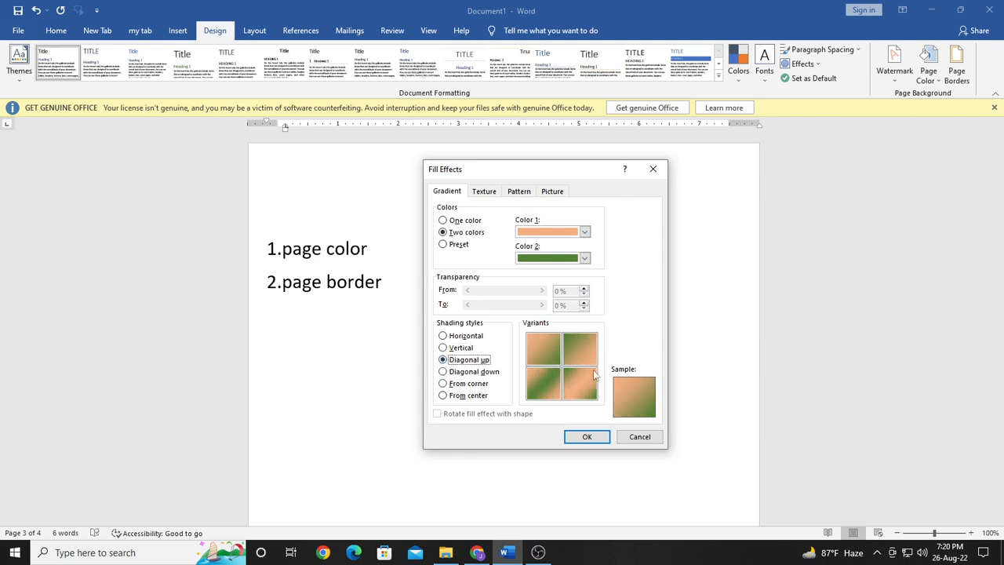
left_click(444, 372)
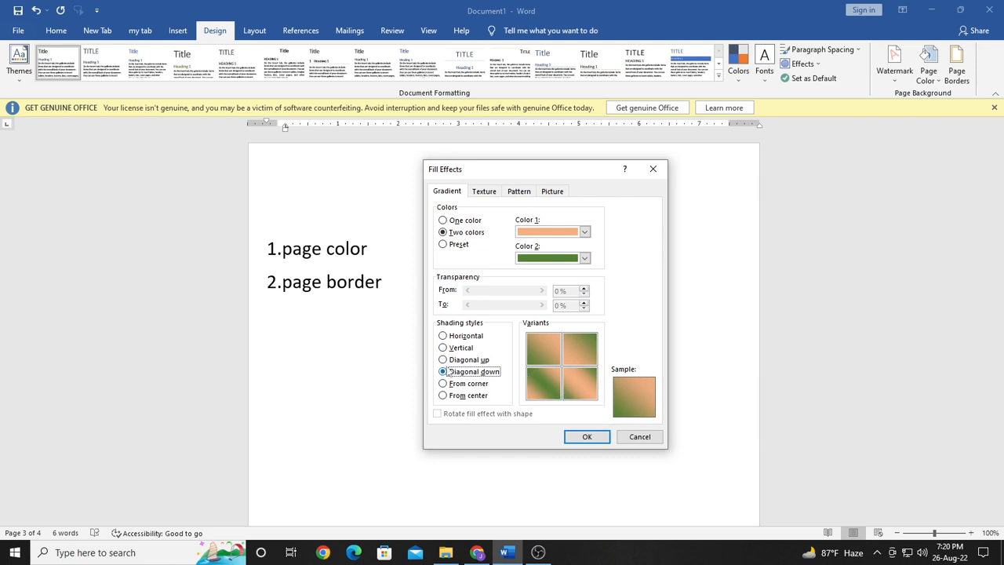
left_click(444, 360)
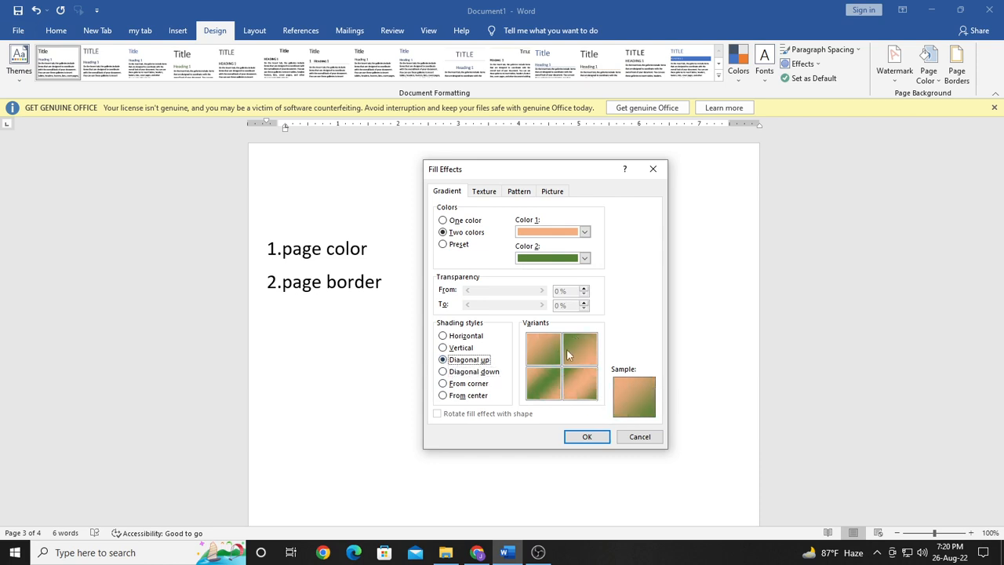
left_click(445, 384)
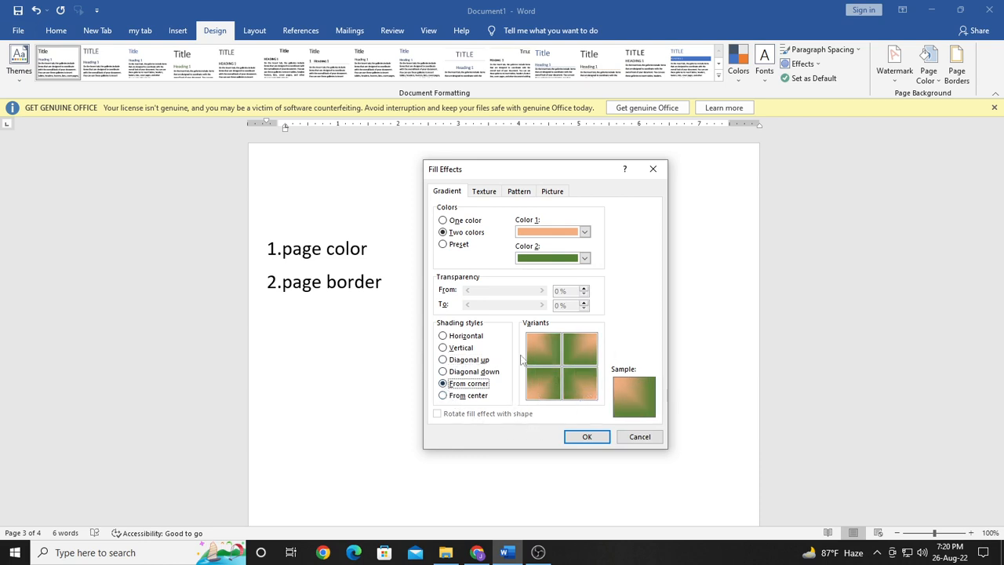
left_click(442, 383)
left_click(443, 371)
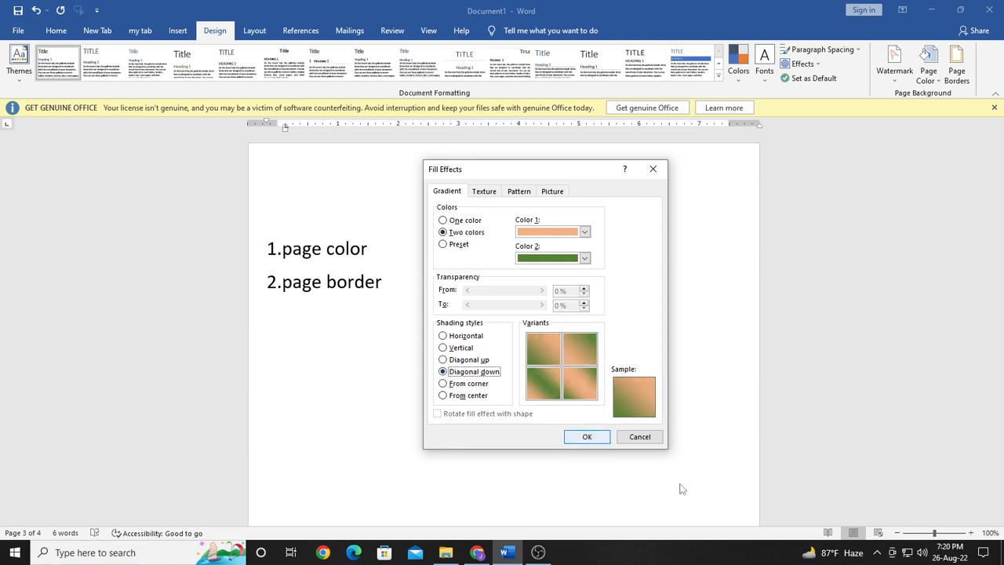
left_click(586, 437)
- Examine how the diagonal gradient background looks across the document's pages
scroll(438, 289, "down", 5)
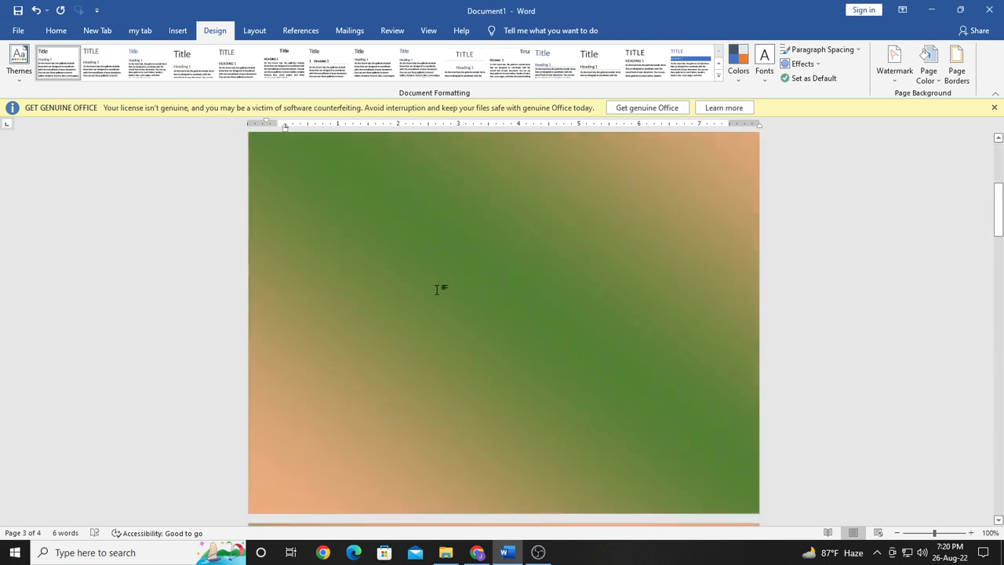
scroll(438, 289, "up", 5)
scroll(437, 289, "down", 5)
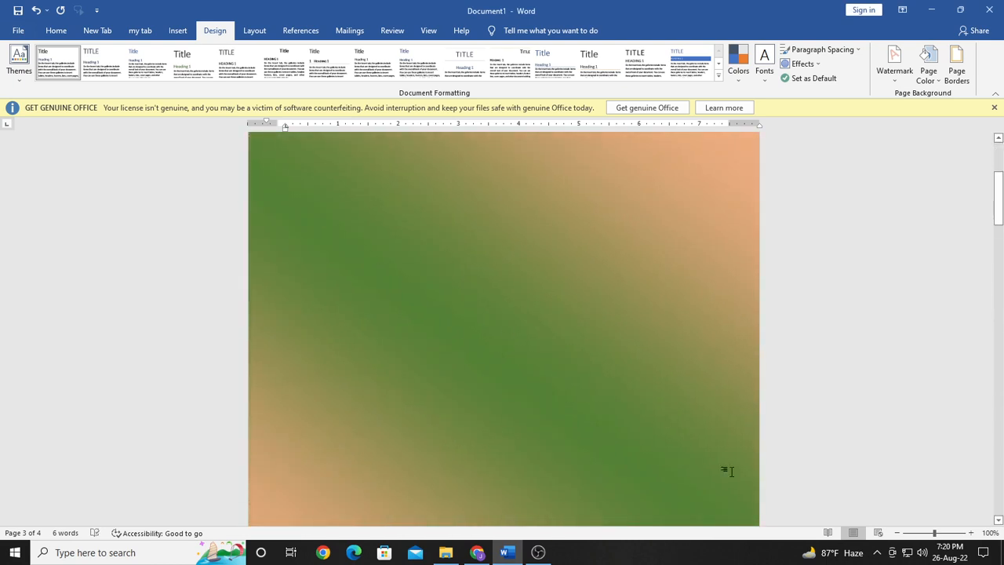
scroll(430, 317, "up", 6)
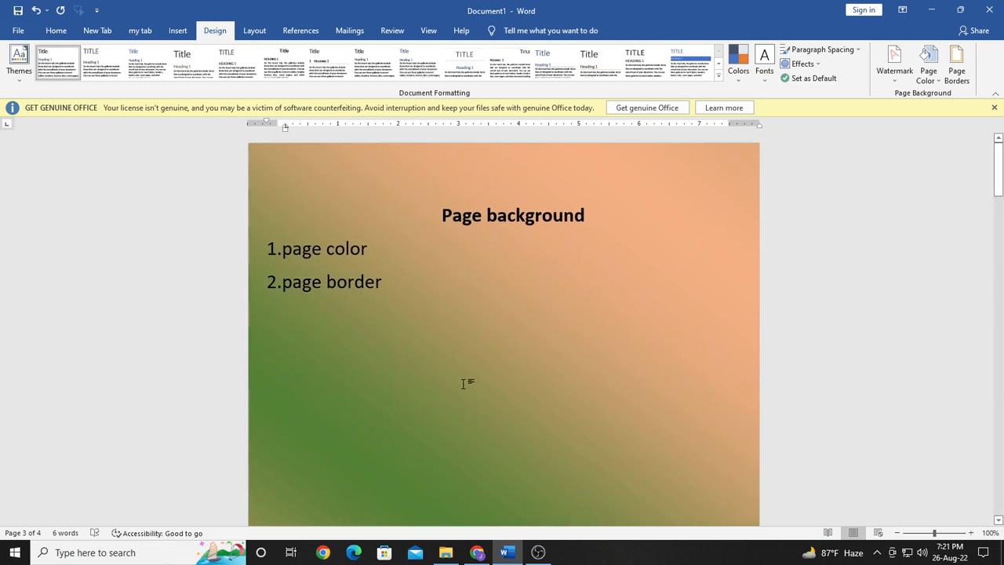
scroll(455, 403, "down", 5)
scroll(457, 397, "up", 3)
scroll(460, 399, "down", 4)
scroll(460, 399, "up", 2)
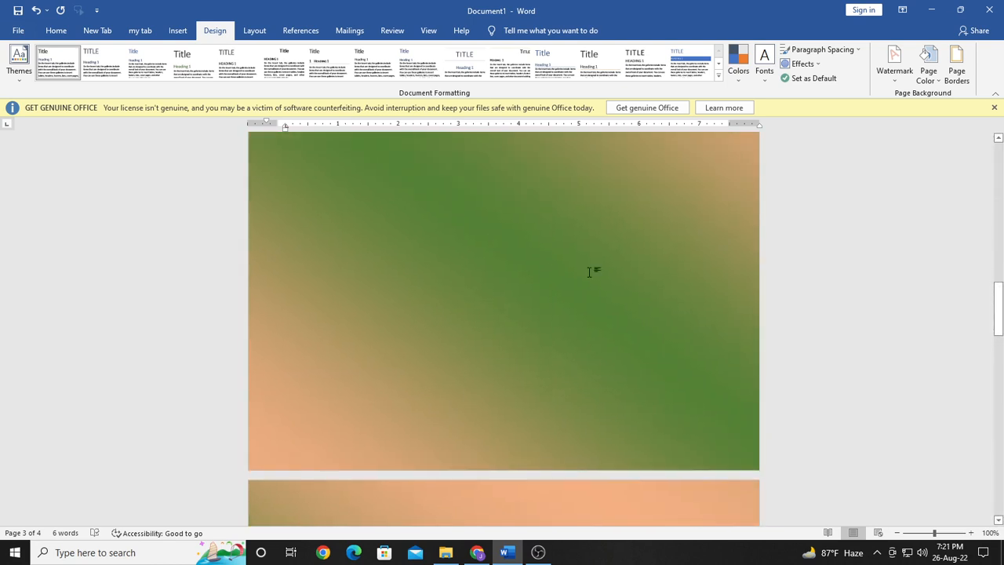
scroll(590, 272, "up", 1)
- Replace the gradient page background with the Denim texture fill and check it back to the first page
left_click(928, 62)
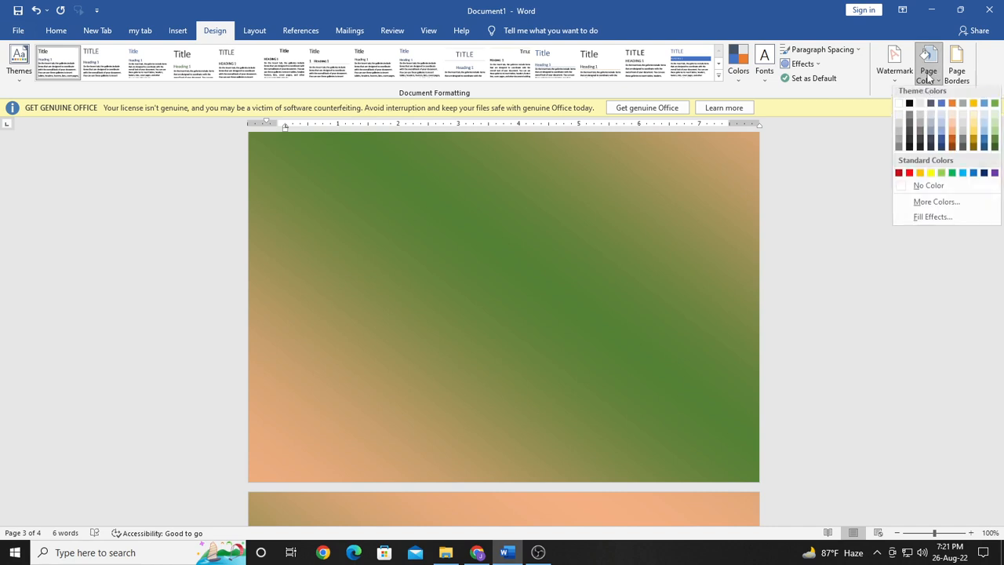
left_click(933, 220)
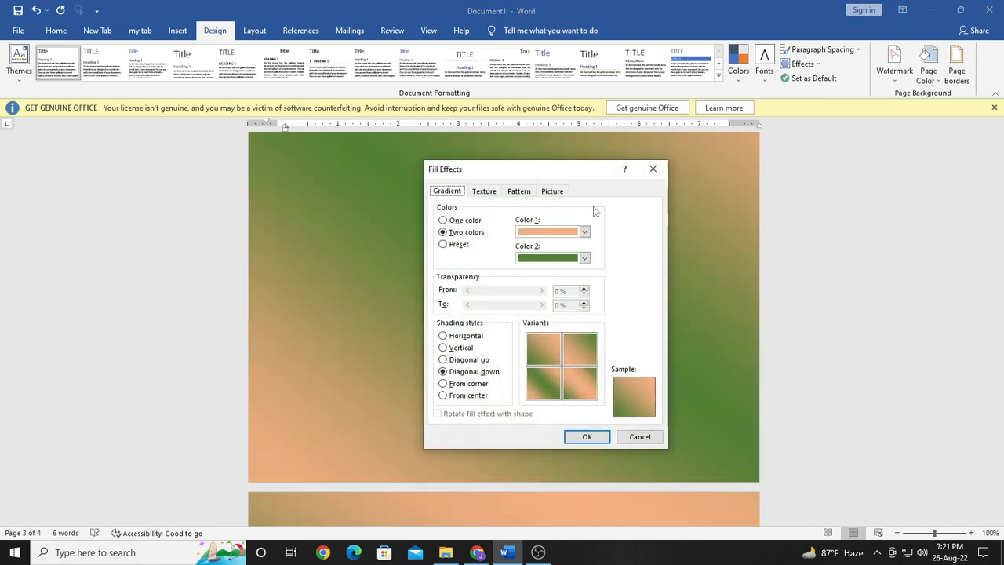
left_click(484, 194)
left_click(537, 243)
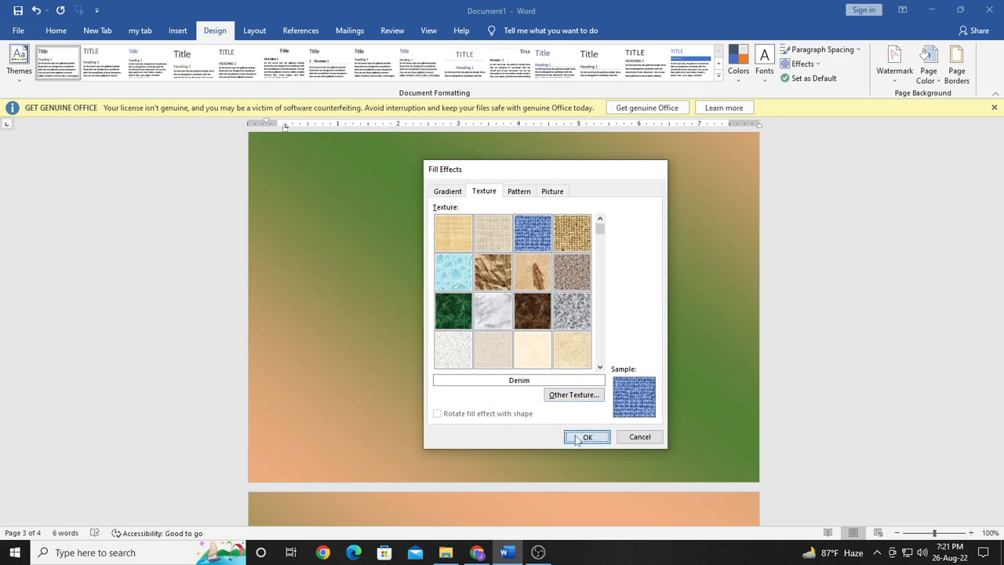
left_click(587, 436)
scroll(572, 287, "up", 20)
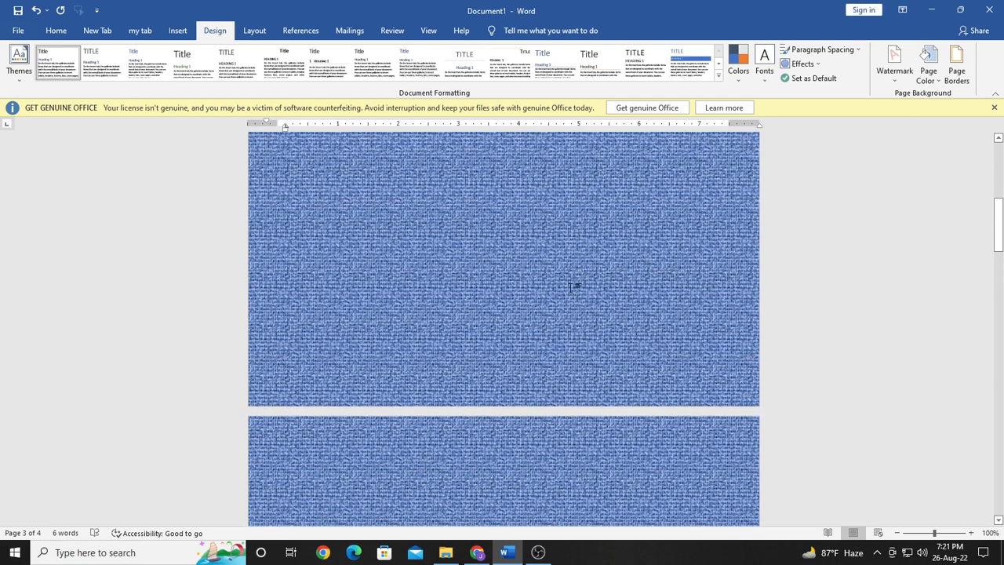
- Select the Dotted: 10% pattern in the page color's Fill Effects and view the foreground and background color choices
left_click(928, 66)
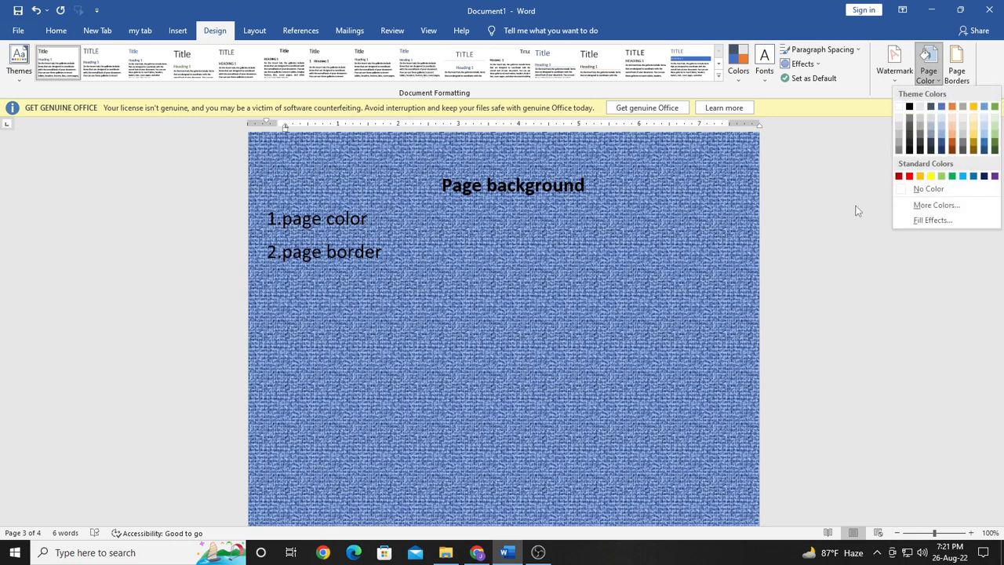
left_click(933, 222)
left_click(520, 192)
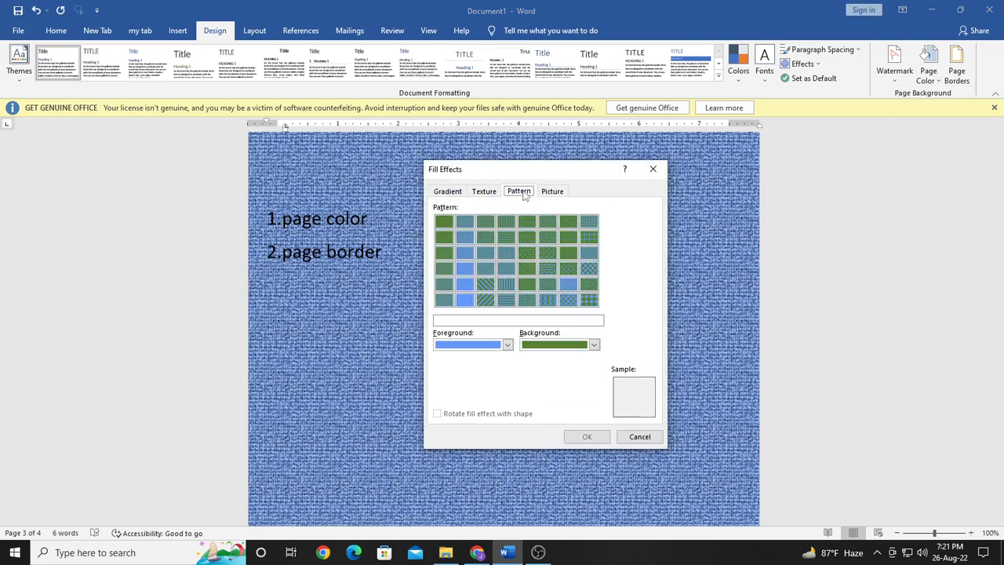
left_click(448, 239)
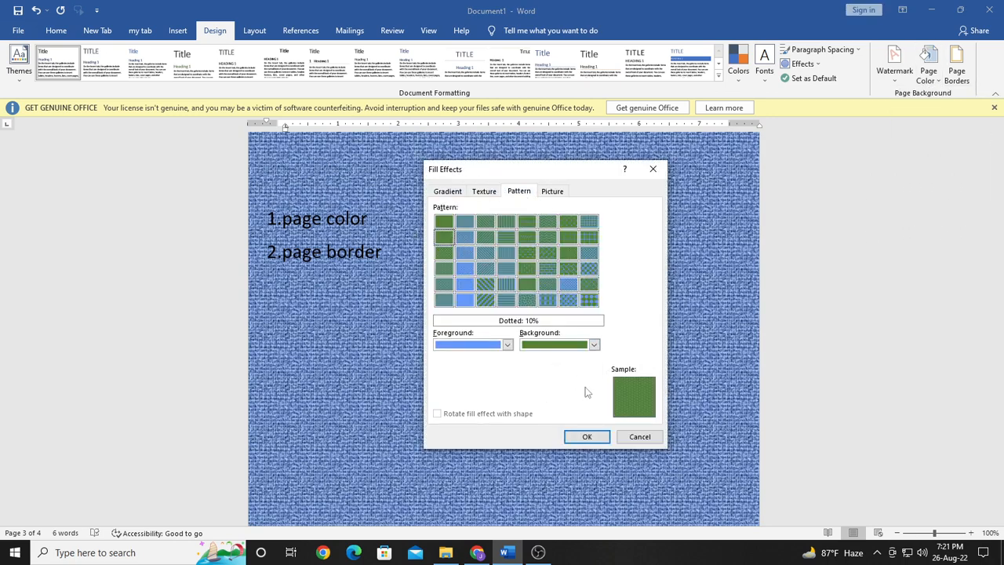
left_click(502, 345)
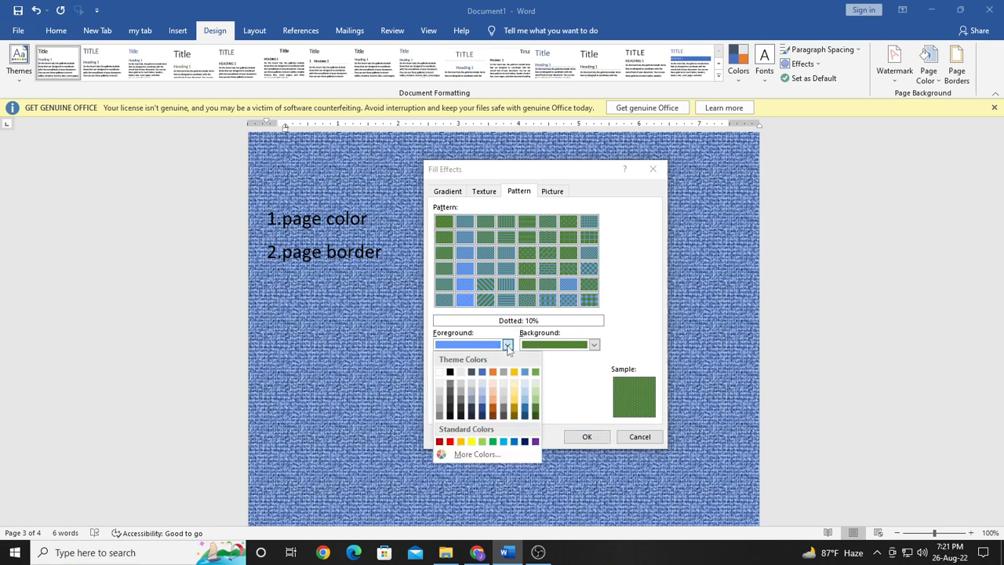
left_click(596, 347)
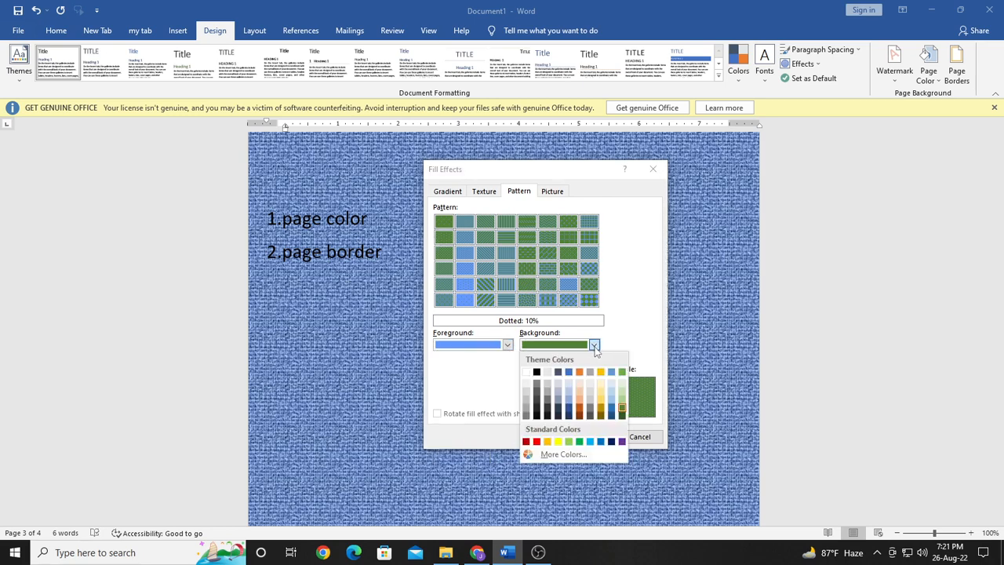
left_click(595, 345)
- Apply the Ben 10 JPG picture from the Downloads folder as the page background and check it across the pages
left_click(547, 199)
left_click(551, 194)
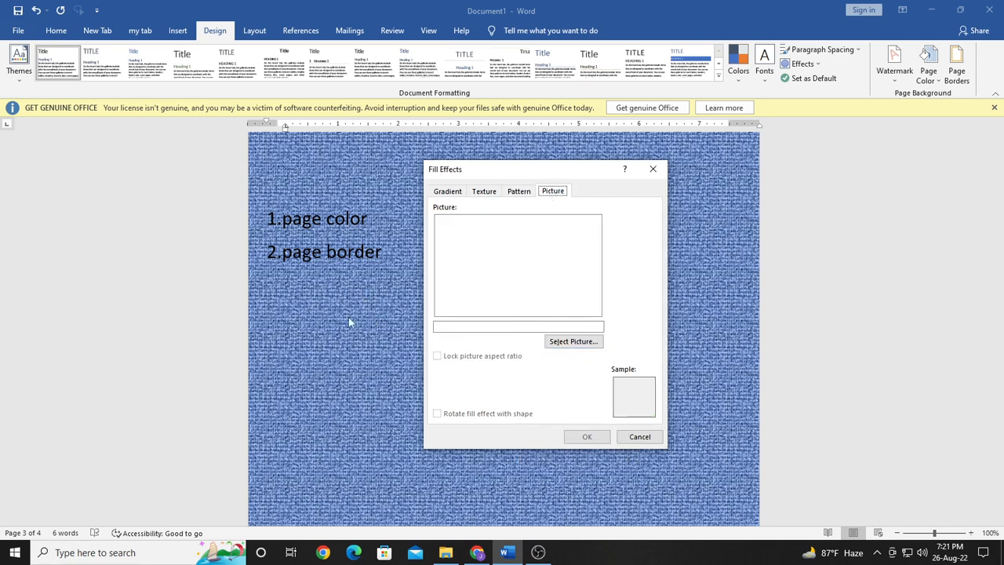
left_click(572, 342)
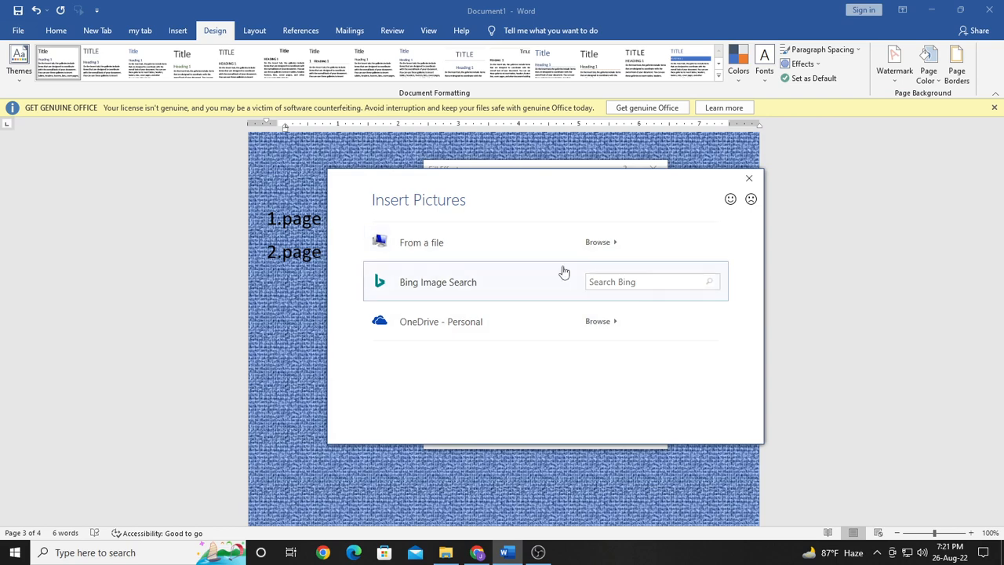
left_click(581, 245)
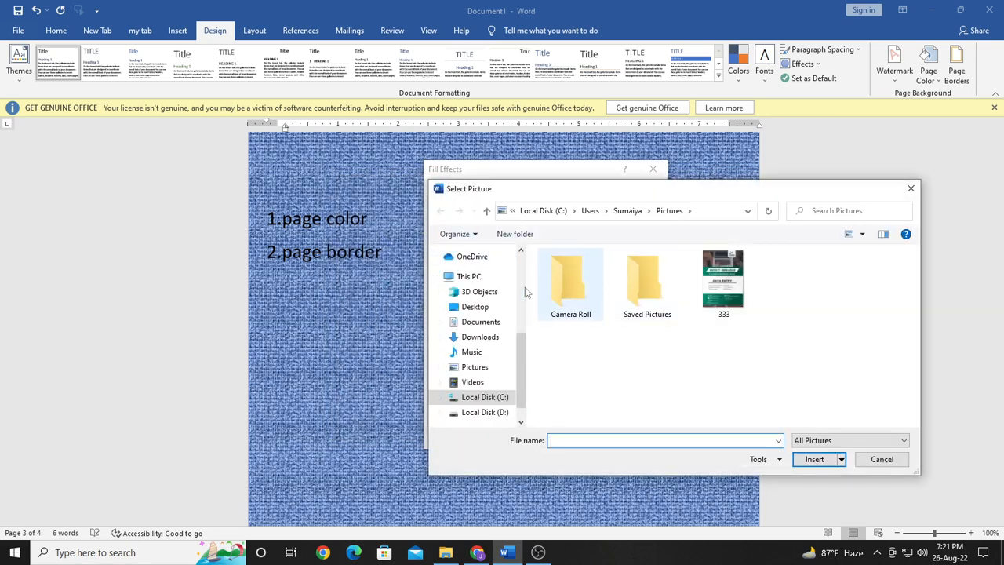
left_click(480, 336)
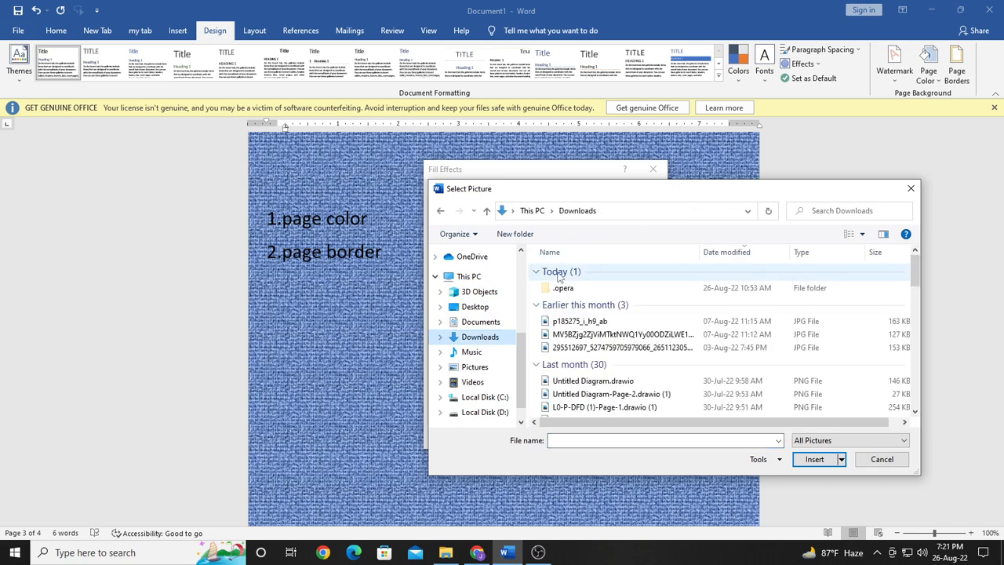
left_click(620, 334)
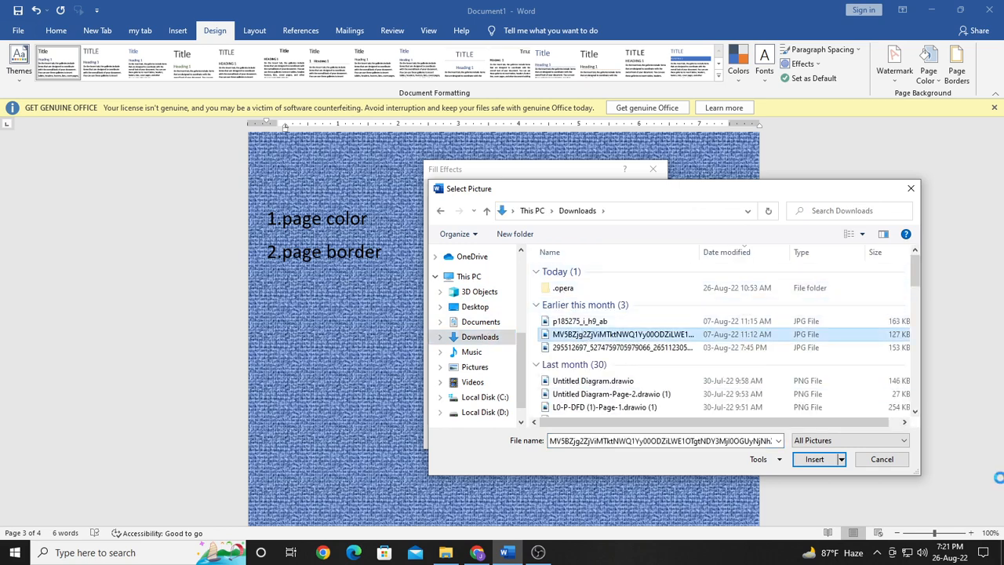
left_click(816, 460)
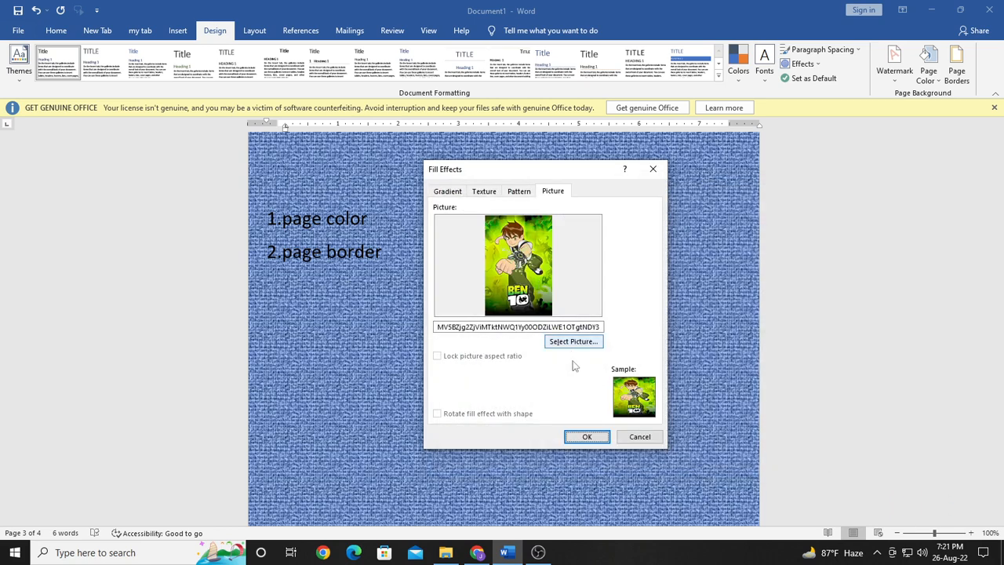
left_click(588, 436)
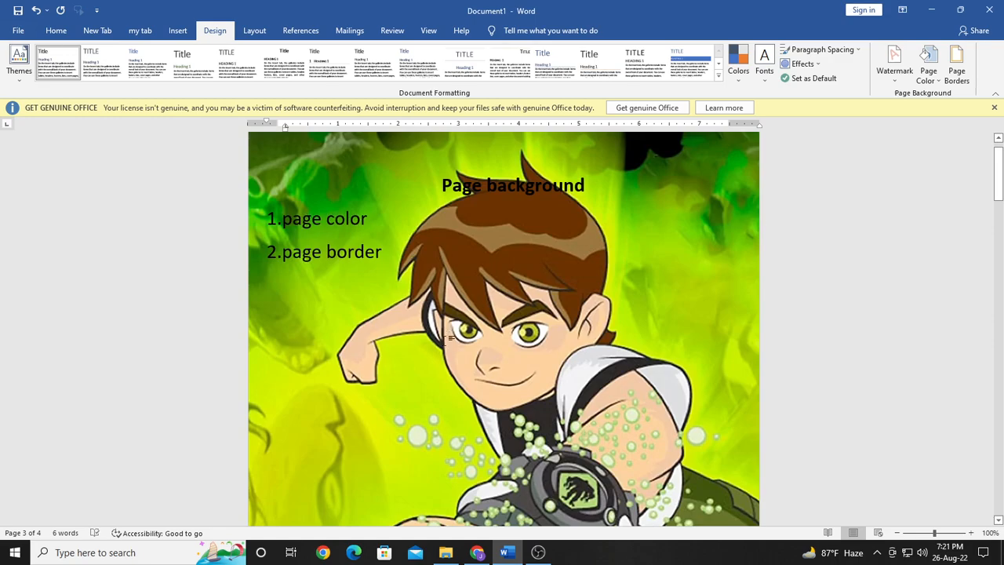
scroll(445, 339, "down", 15)
scroll(441, 330, "down", 10)
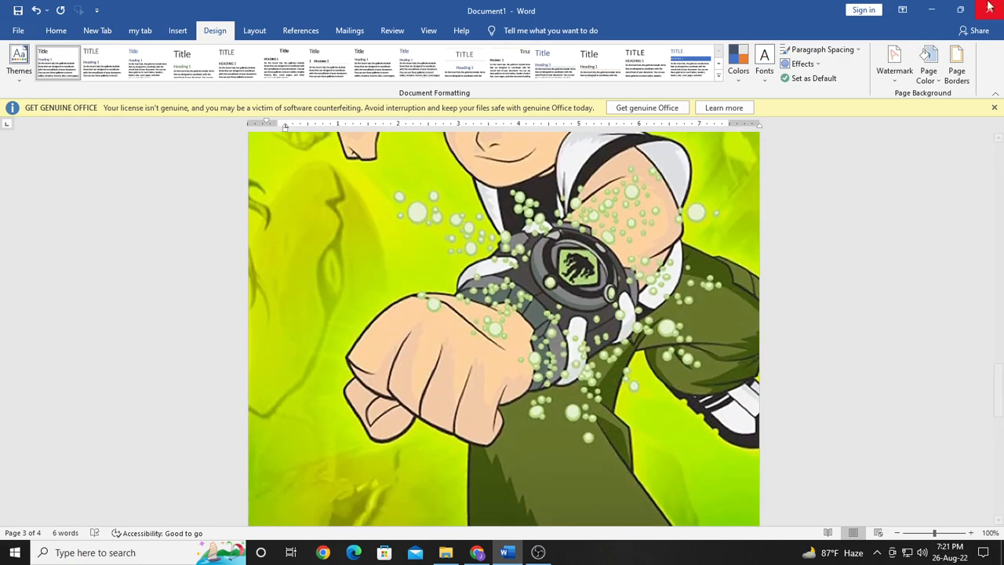
- Review the pattern and texture choices in the page color's Fill Effects and close them without applying a change
left_click(928, 63)
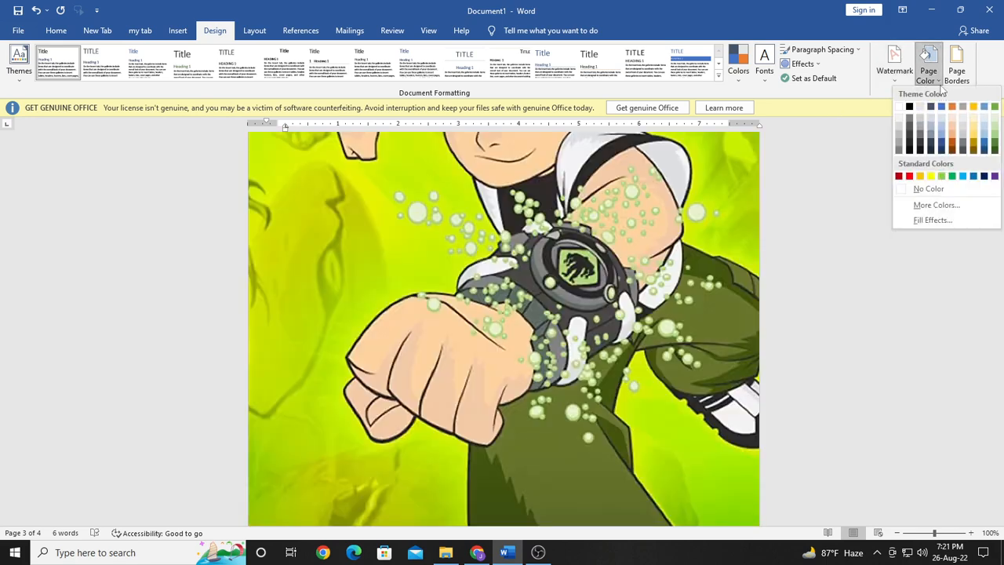
left_click(932, 220)
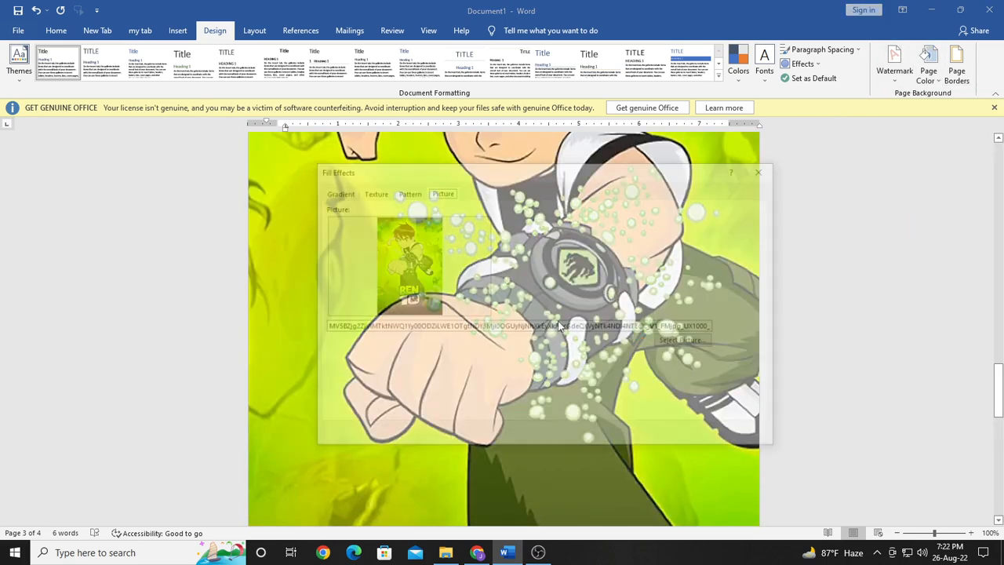
left_click(407, 194)
left_click(373, 193)
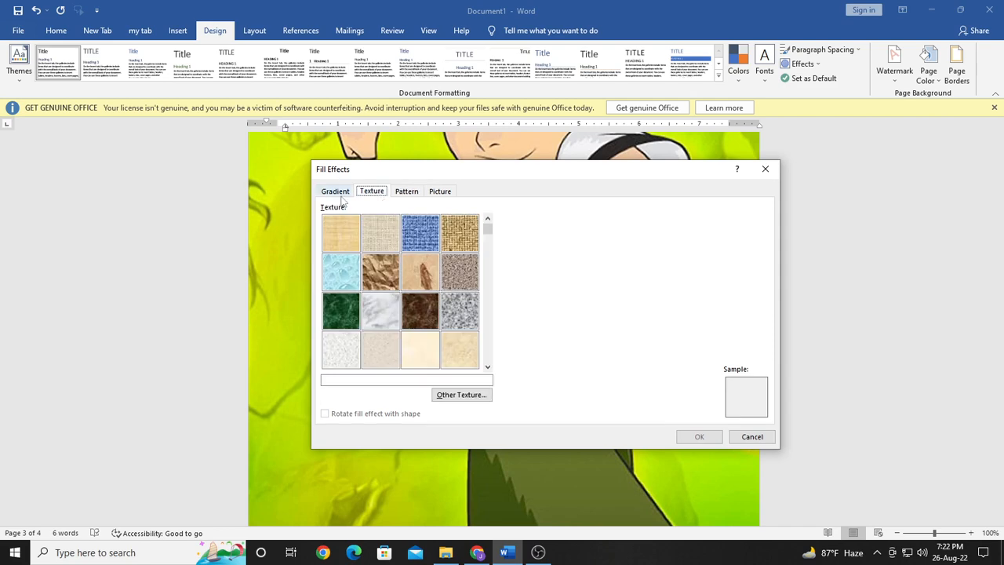
left_click(766, 170)
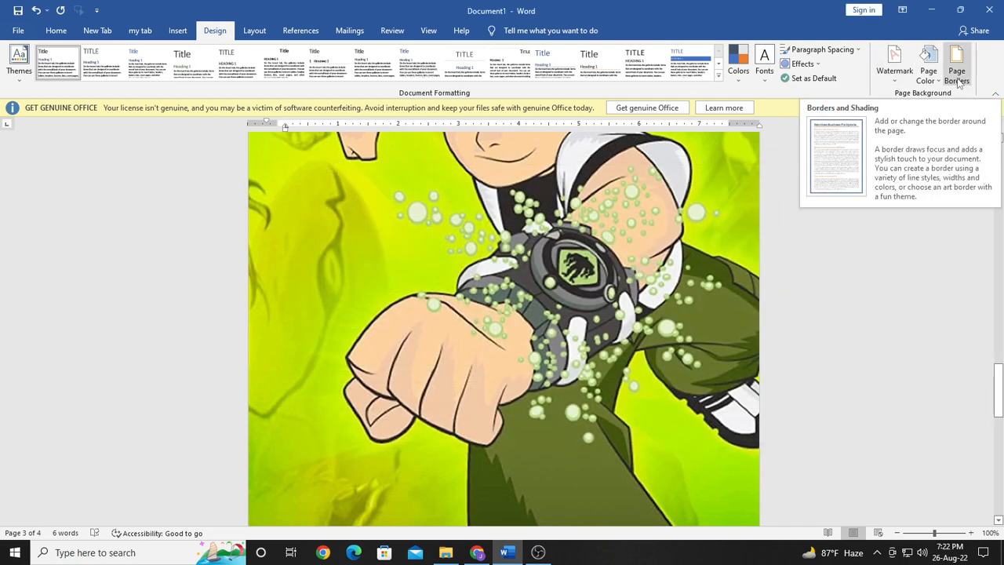
- Remove the picture page background by setting the page color to No Color
left_click(928, 69)
left_click(918, 187)
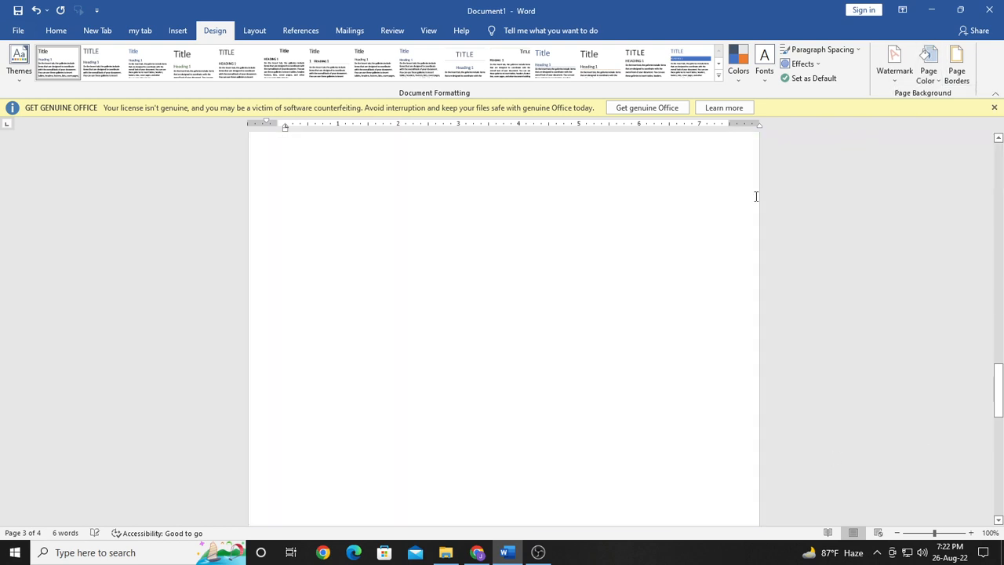
- Apply a 3-D page border with a ½ pt dashed line to the whole document and check it across the pages
left_click(956, 69)
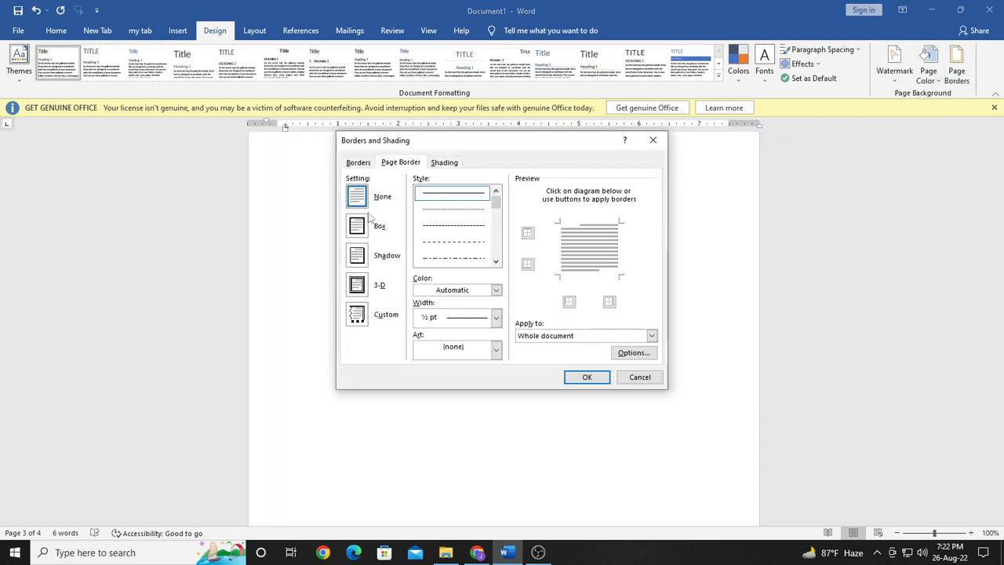
left_click(446, 205)
left_click(452, 226)
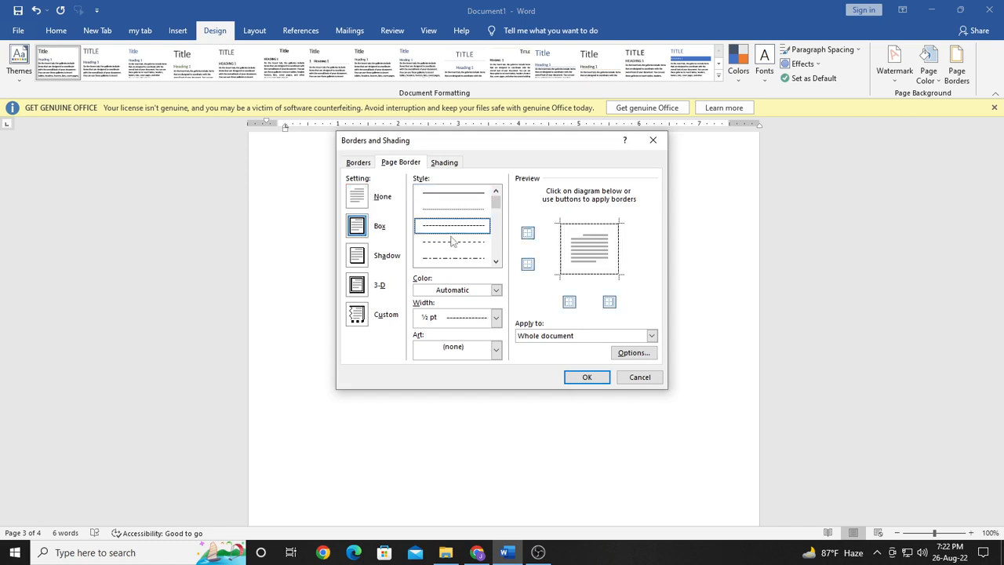
left_click(359, 226)
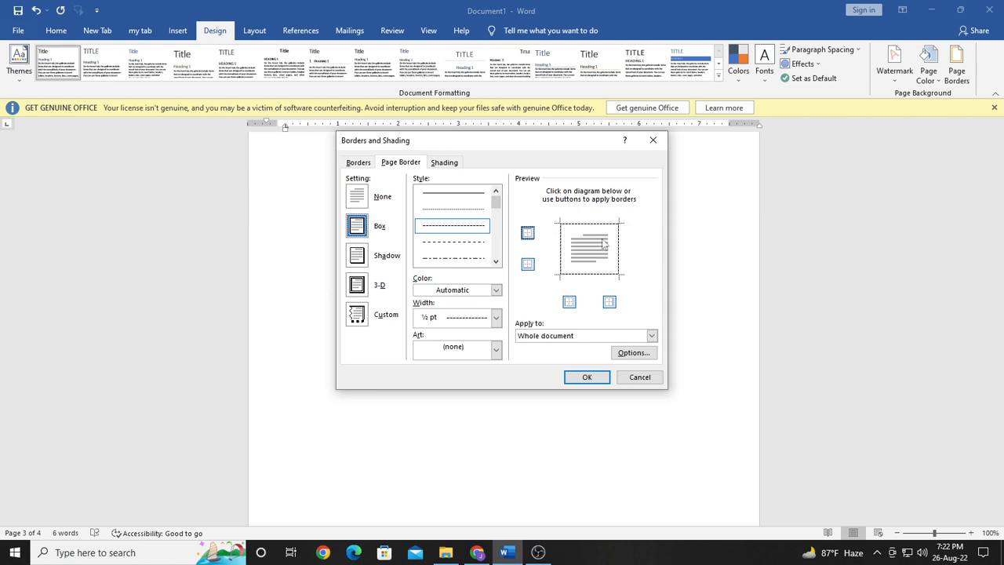
left_click(361, 256)
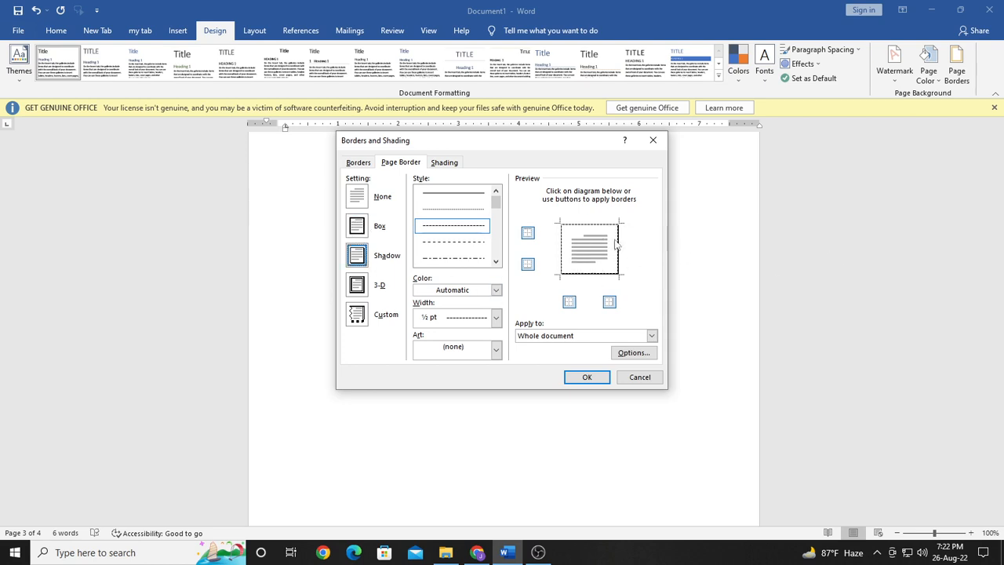
left_click(357, 285)
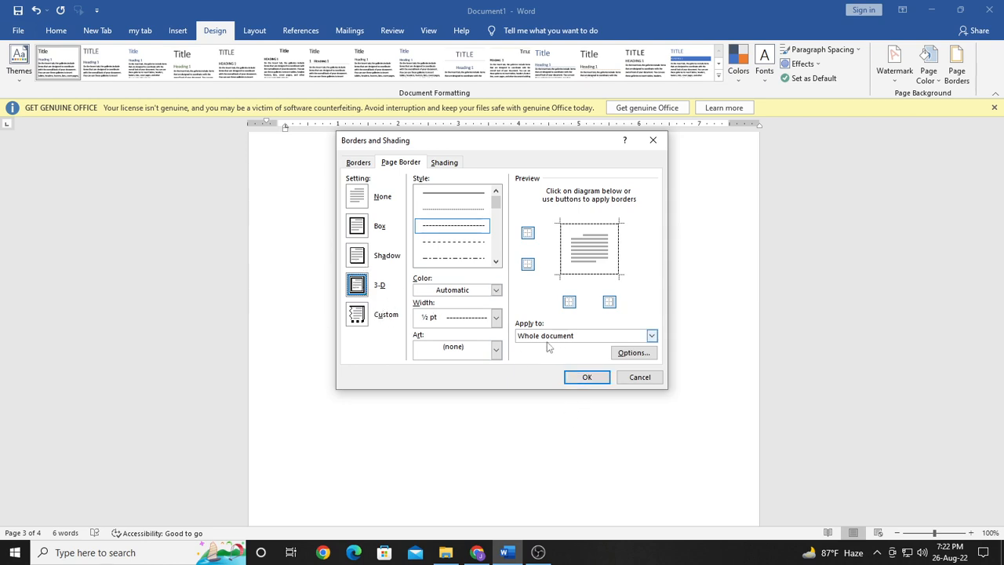
left_click(588, 376)
scroll(543, 398, "up", 3)
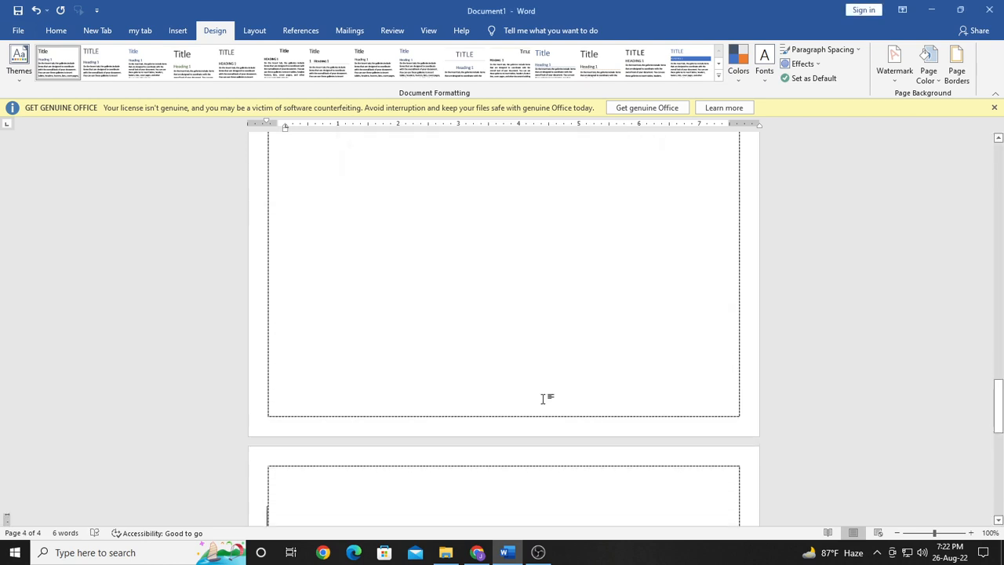
scroll(545, 399, "up", 5)
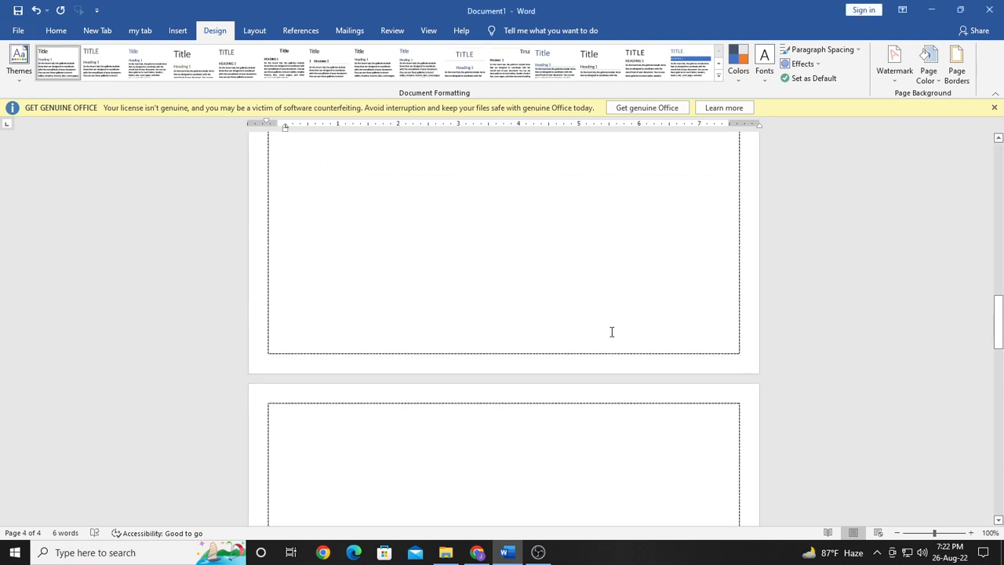
- Change the page border to a solid ½ pt box line for the whole document and check it up to the first page
left_click(956, 69)
left_click(437, 199)
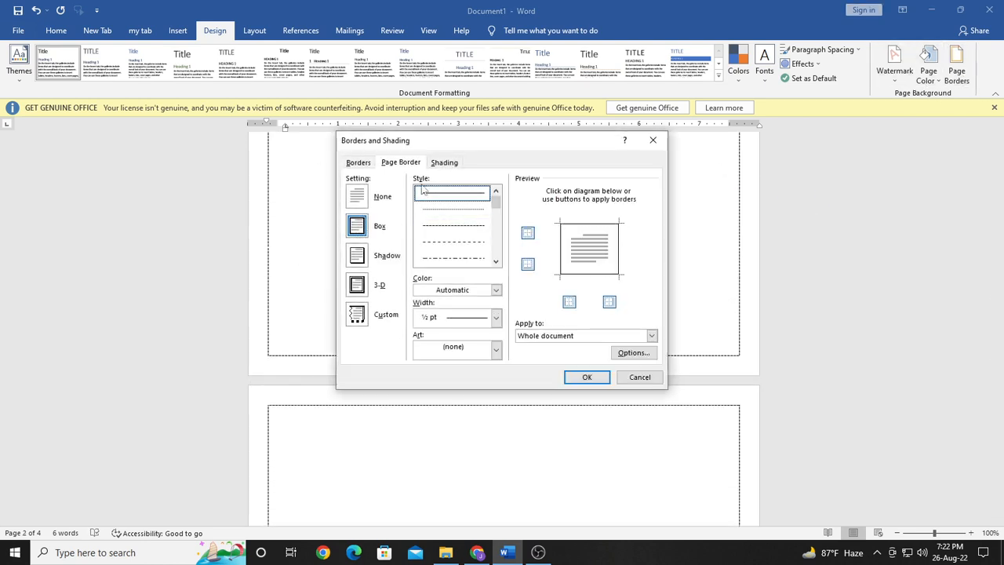
left_click(587, 376)
scroll(494, 387, "up", 3)
scroll(494, 388, "up", 20)
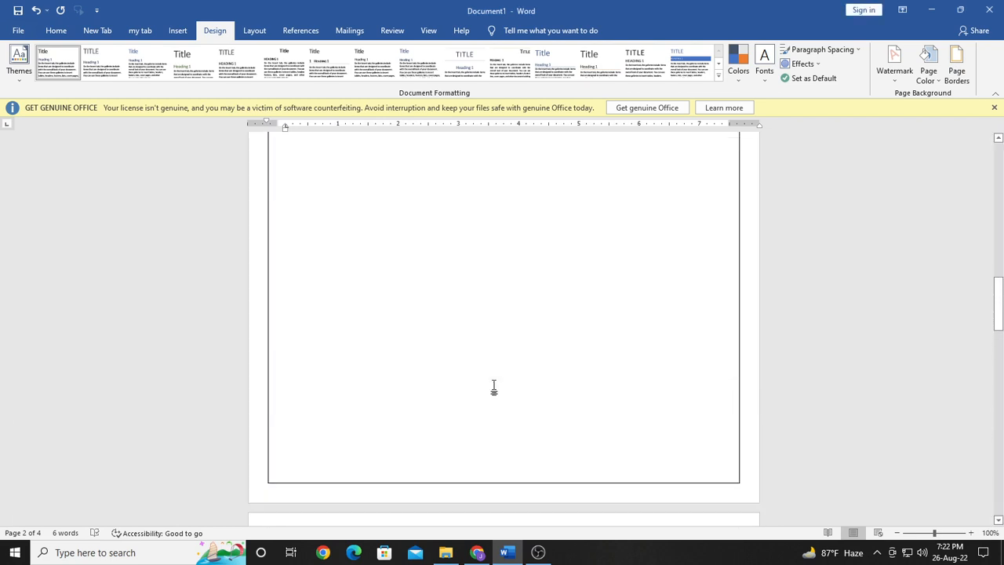
scroll(494, 385, "up", 3)
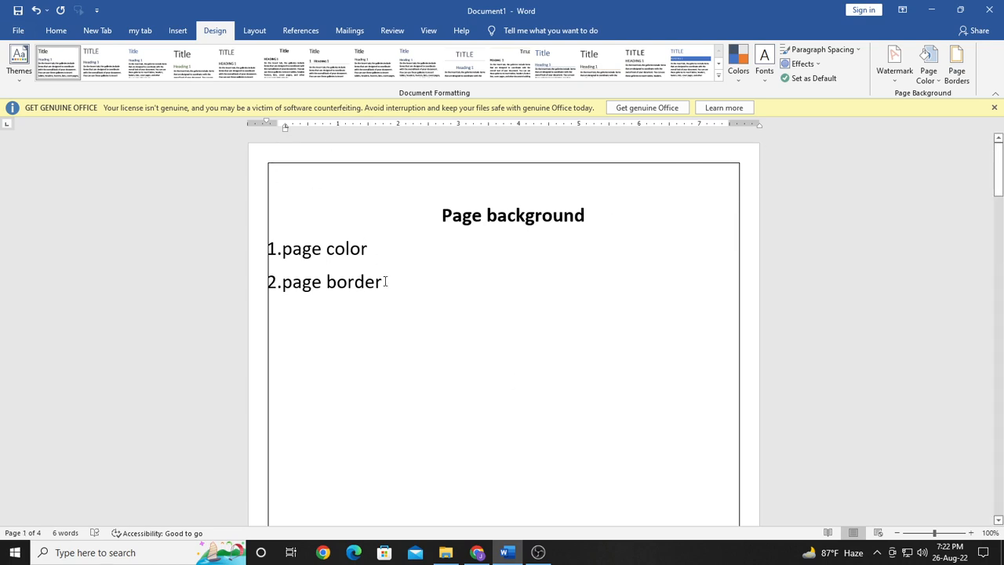
- Shade the current paragraph with a red fill and a 20% pattern style, and check the result across the pages
left_click(956, 67)
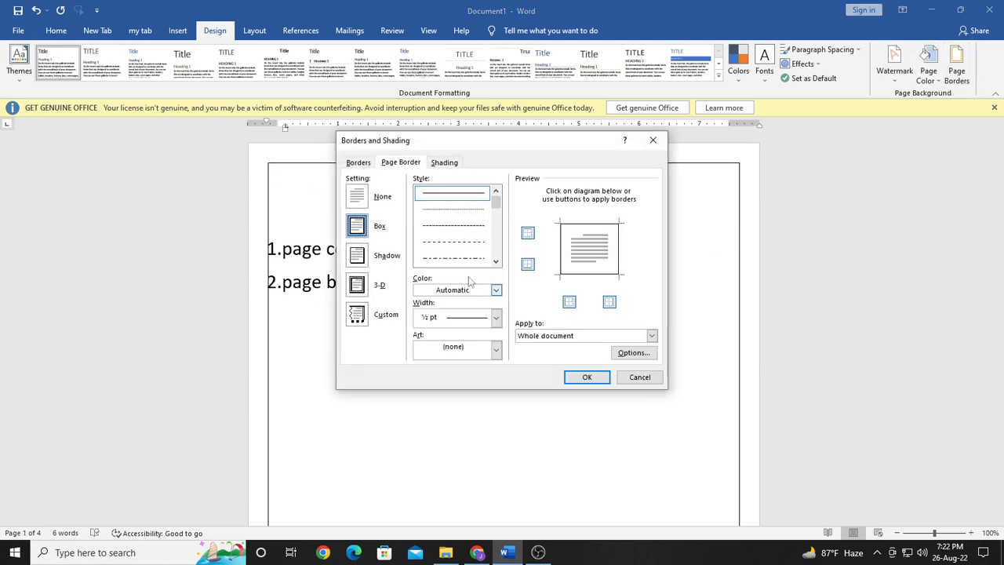
left_click(445, 163)
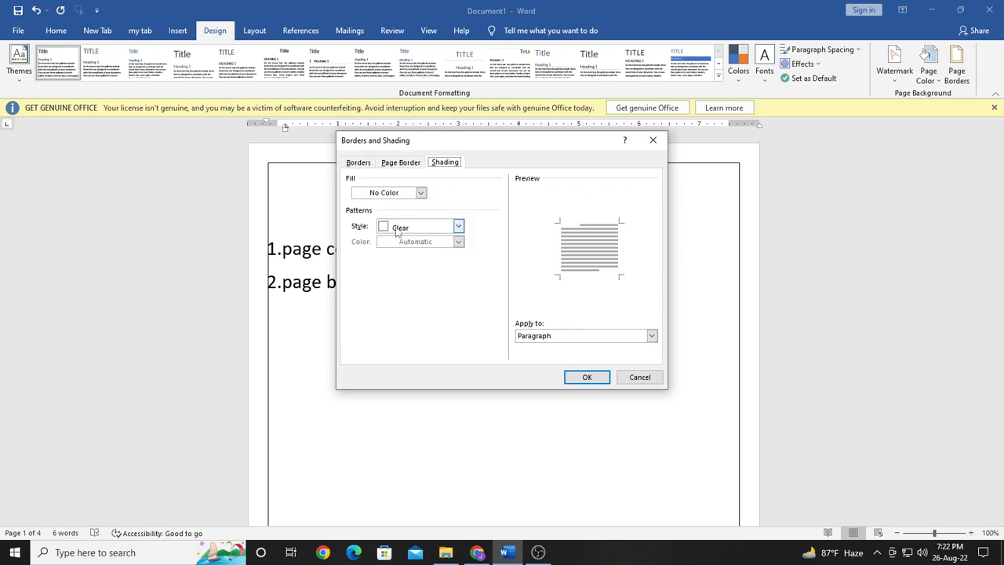
left_click(420, 193)
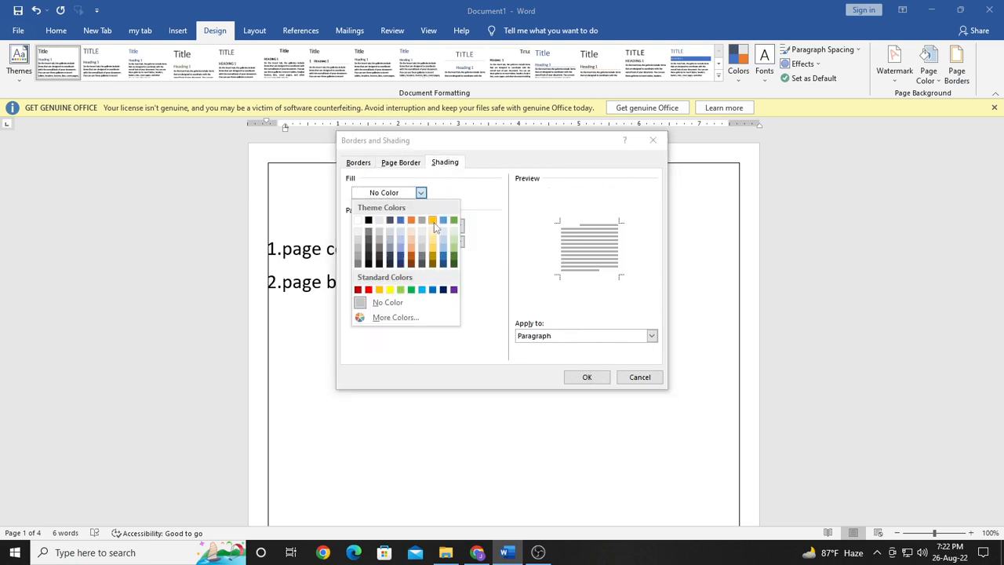
left_click(368, 290)
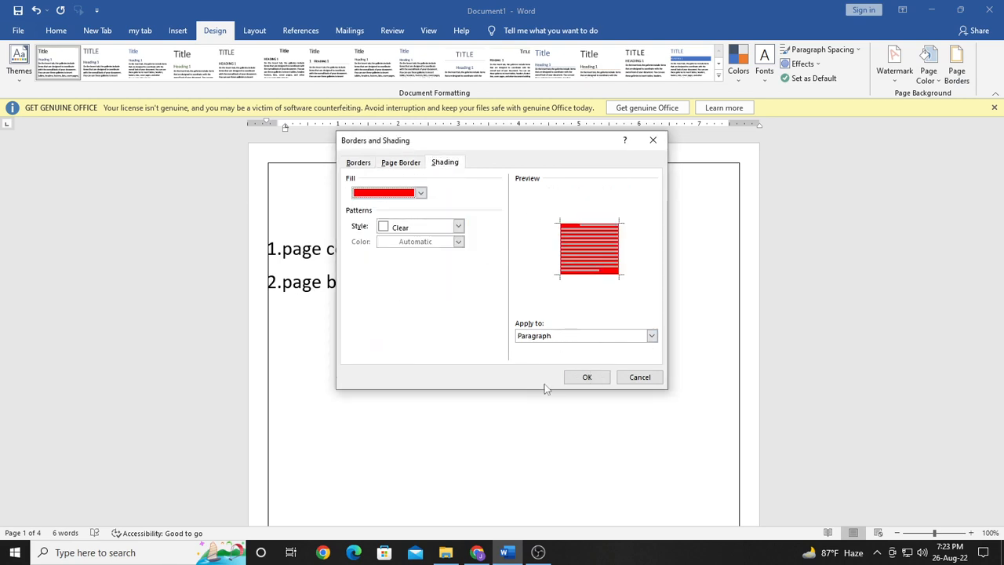
left_click(458, 227)
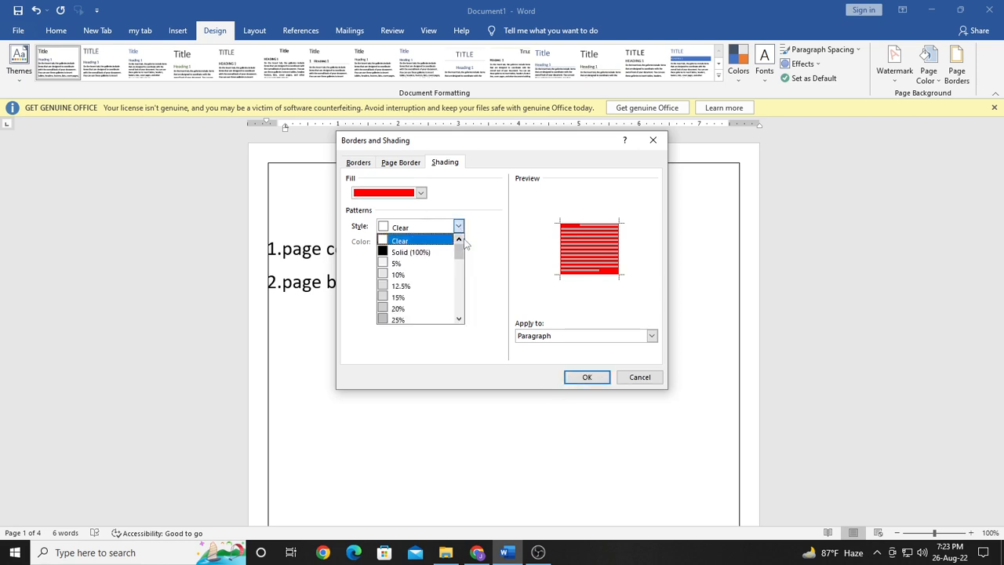
left_click(426, 309)
left_click(579, 376)
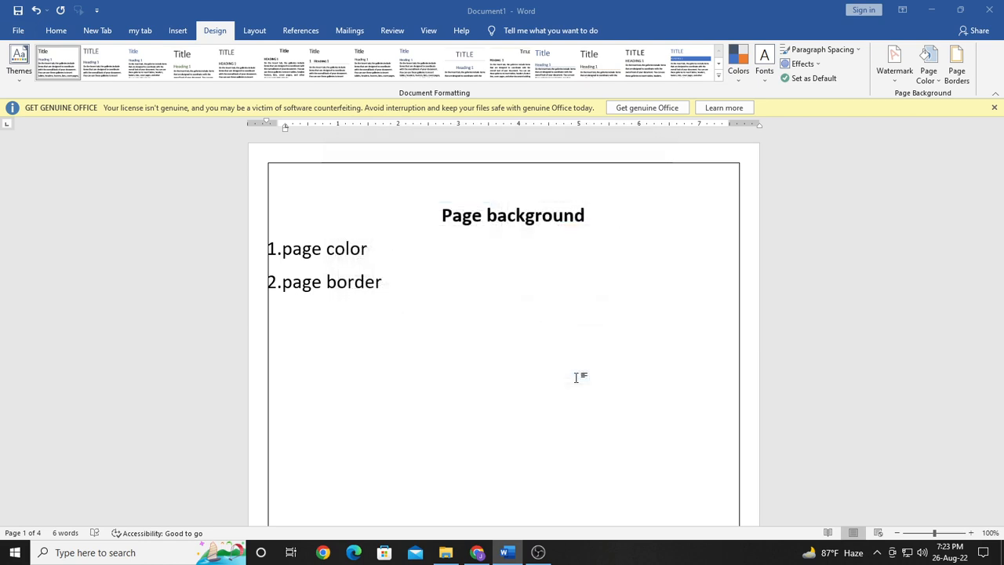
scroll(576, 373, "down", 7)
scroll(571, 371, "down", 3)
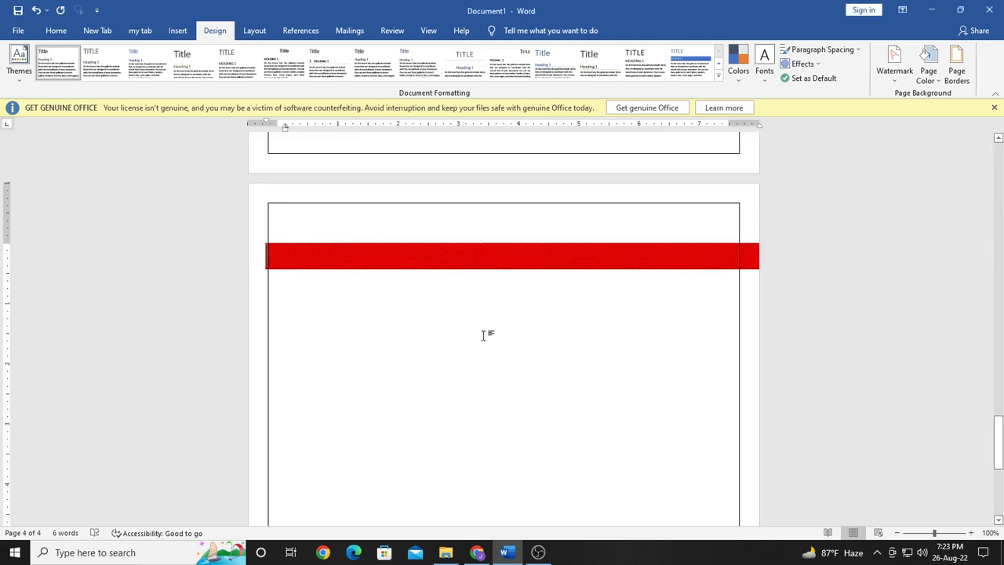
scroll(471, 299, "up", 18)
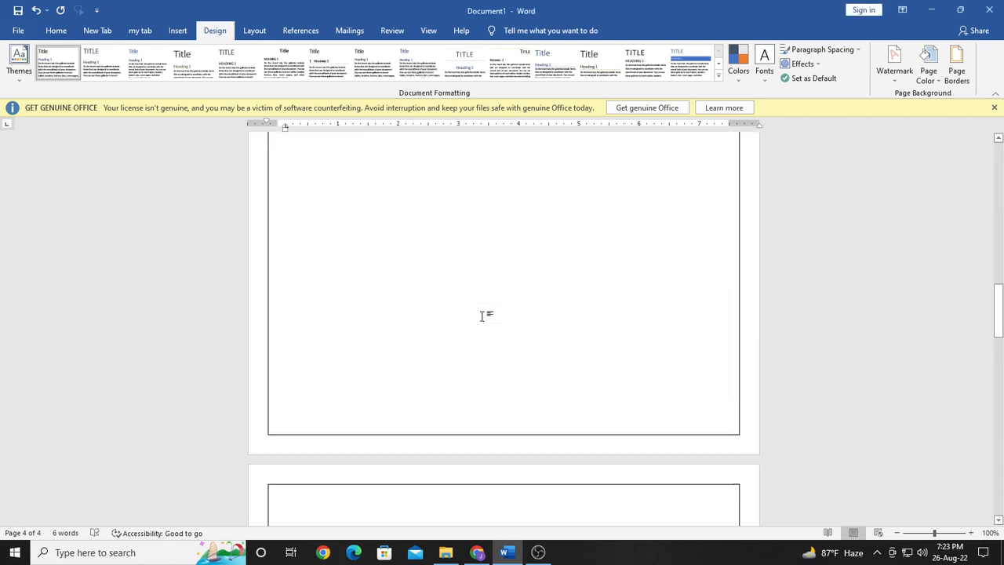
scroll(480, 302, "up", 10)
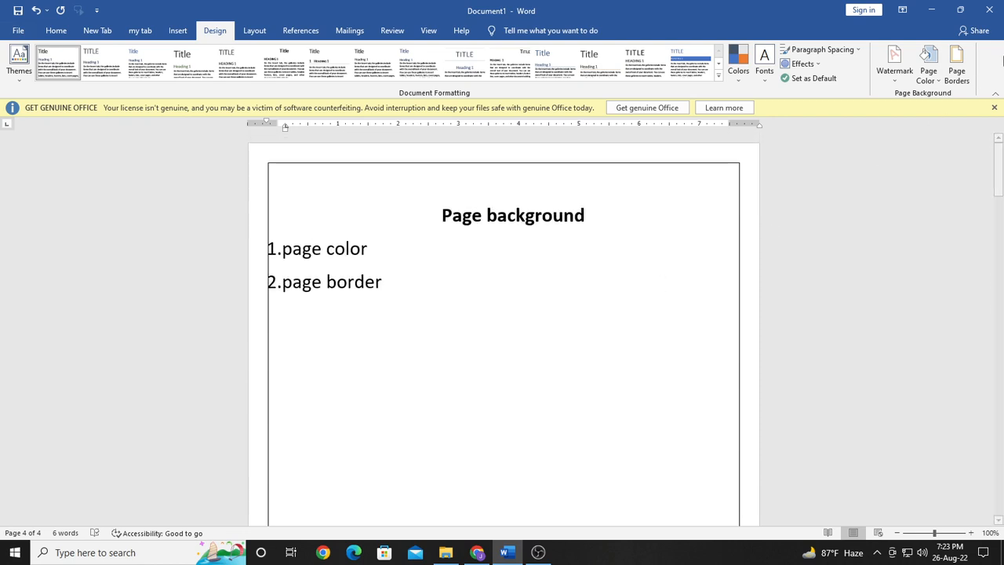
- Apply a 4 ½ pt Shadow border to the red shaded paragraph and check it in the document
left_click(957, 74)
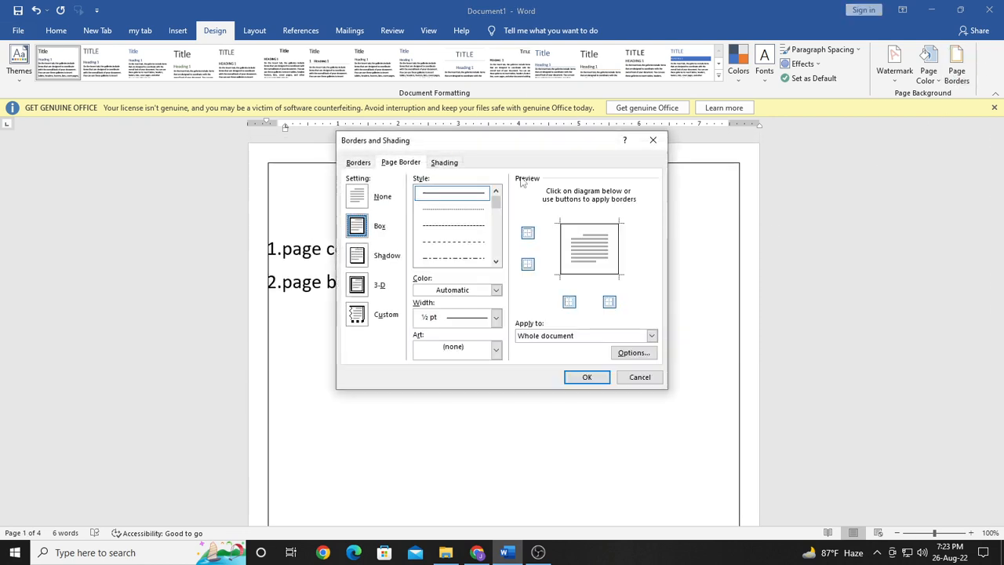
left_click(358, 163)
left_click(357, 314)
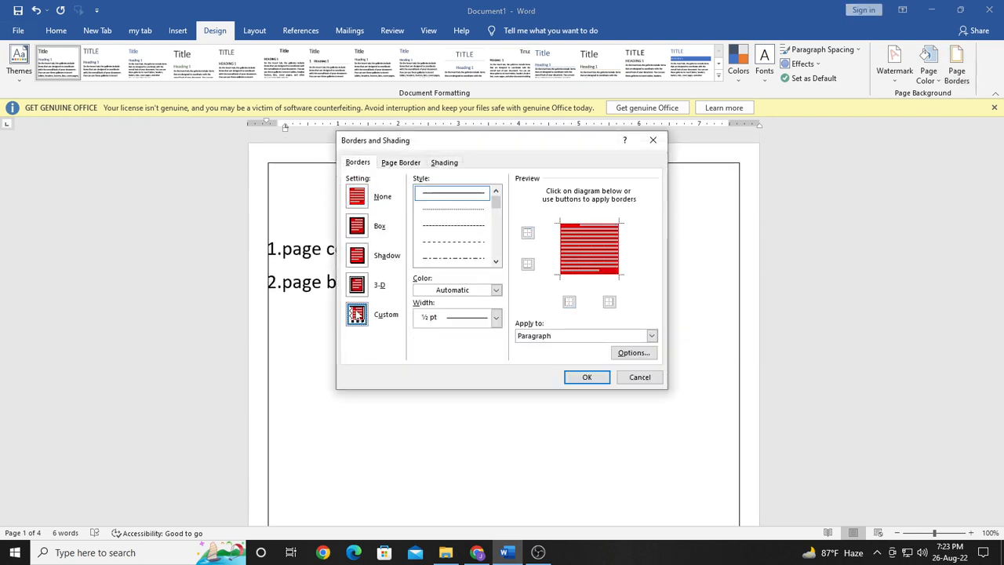
left_click(496, 317)
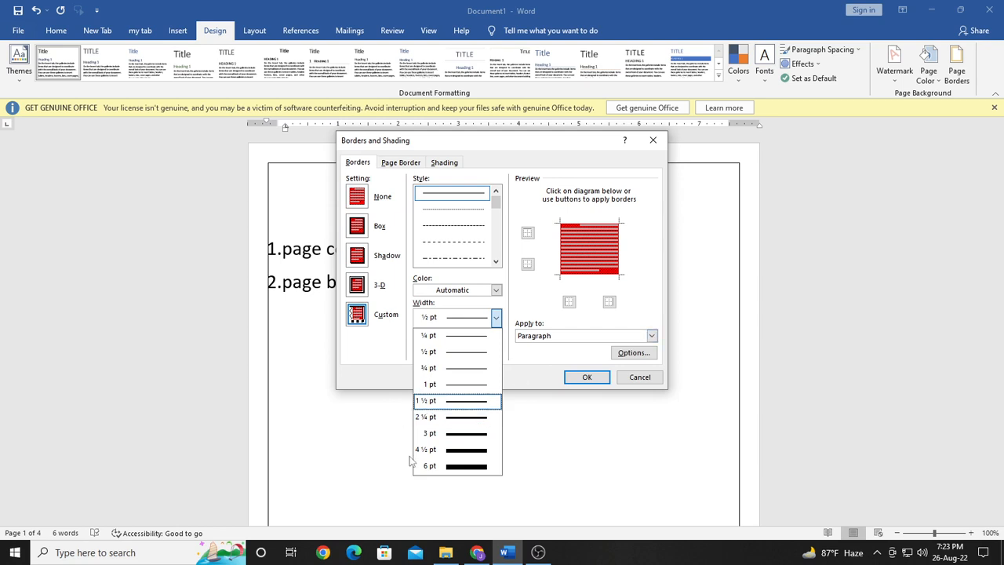
left_click(457, 449)
left_click(369, 226)
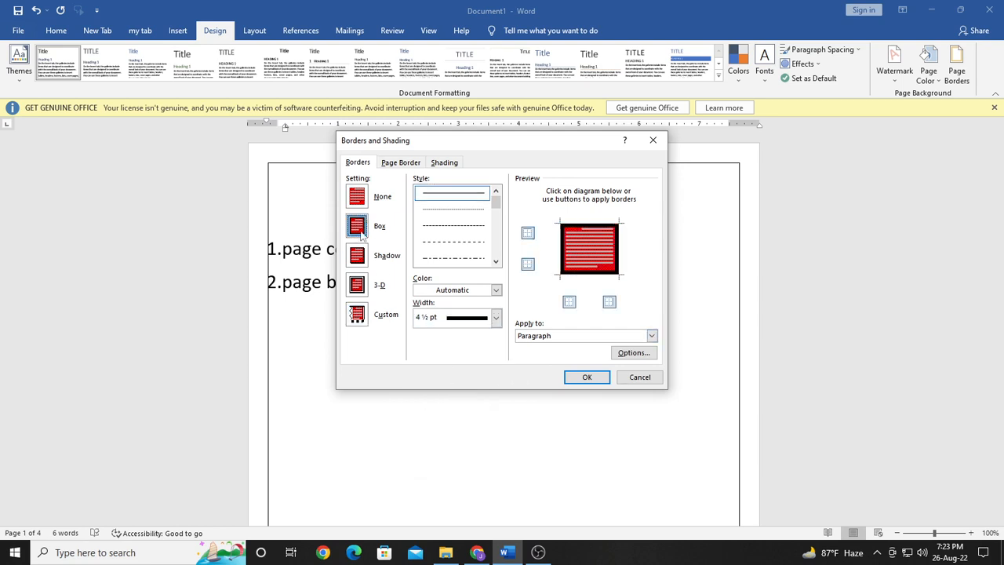
left_click(383, 255)
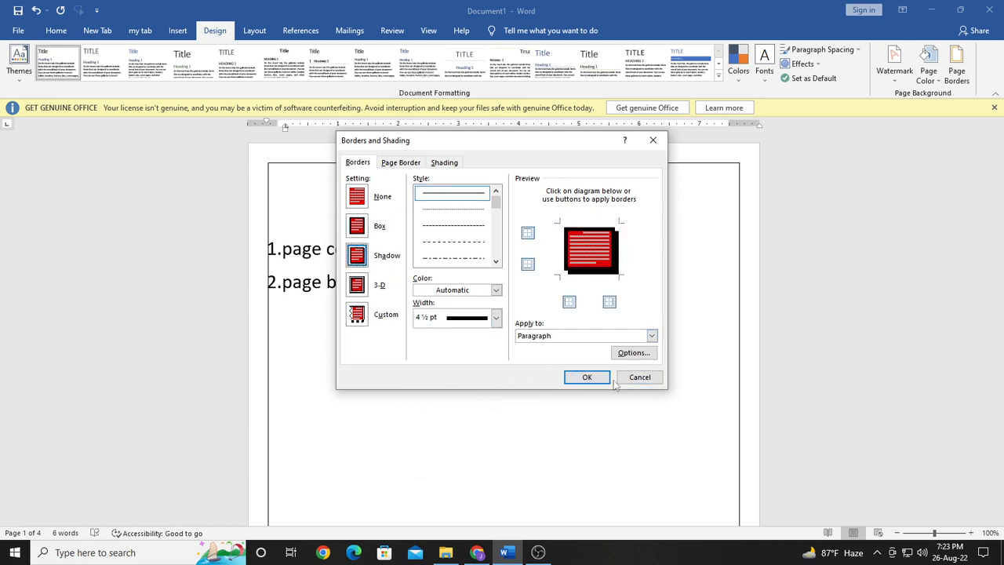
left_click(585, 376)
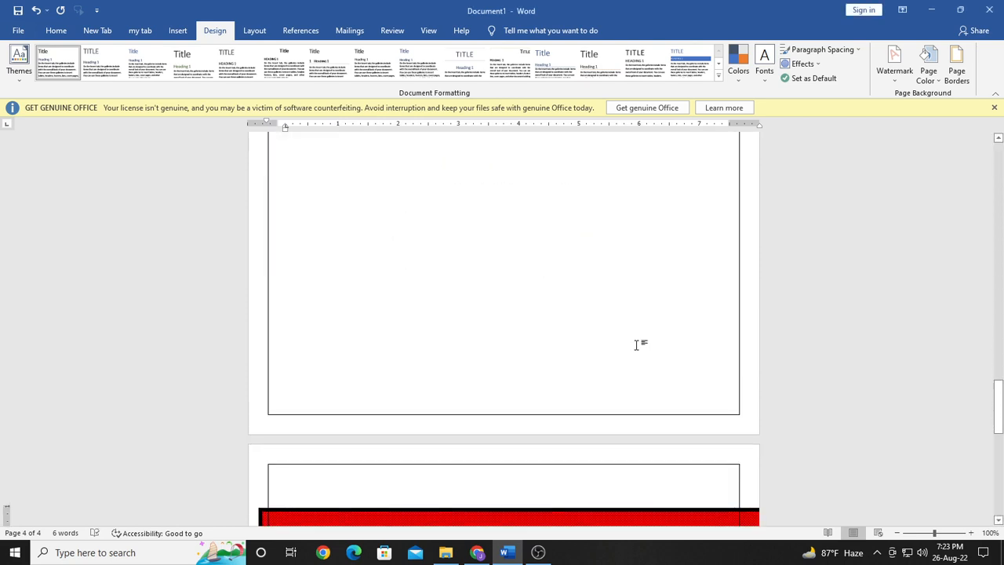
scroll(636, 344, "down", 10)
scroll(636, 343, "up", 10)
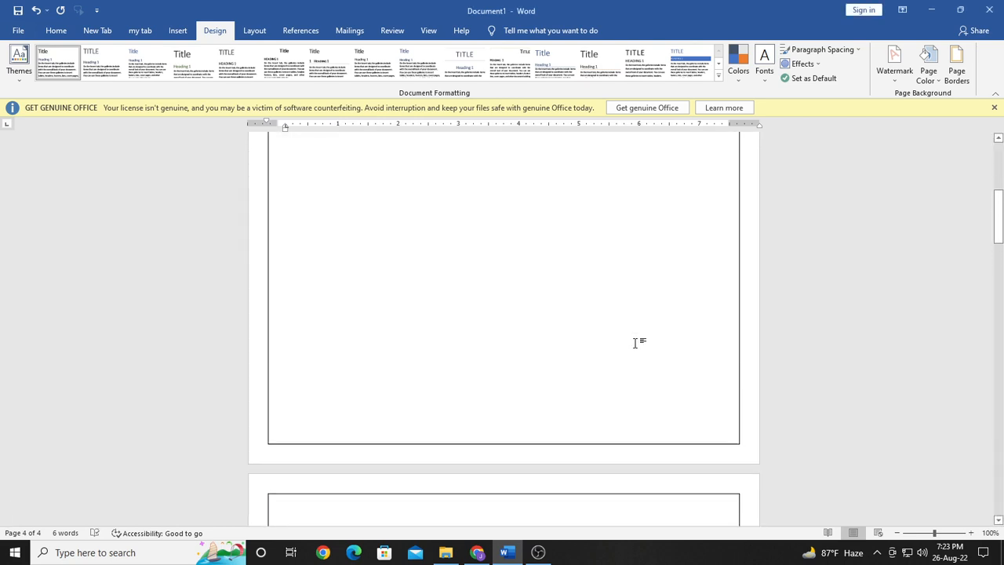
- Place the cursor in the "1.page color" line and set the whole document's page border width to 4 ½ pt
left_click(423, 244)
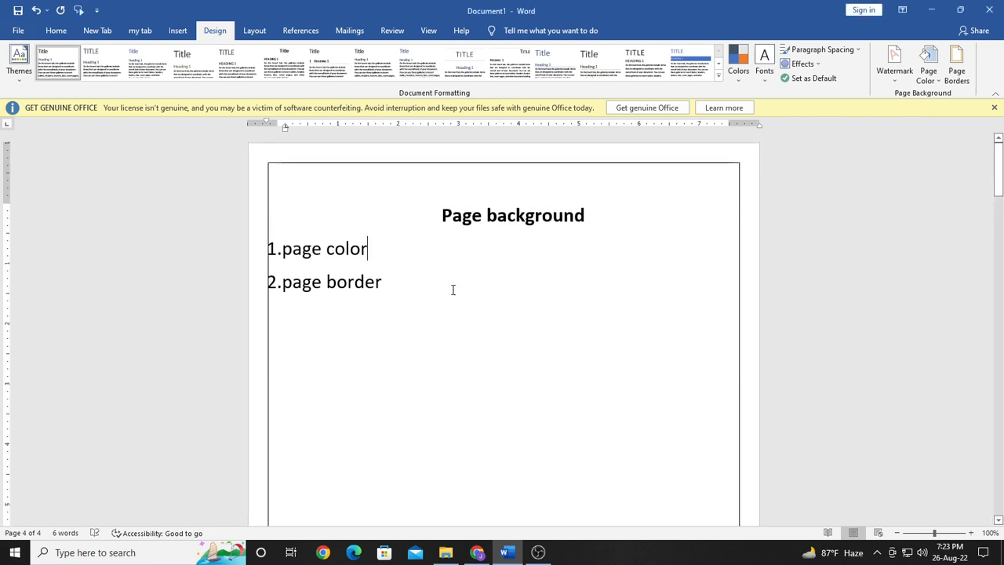
left_click(956, 67)
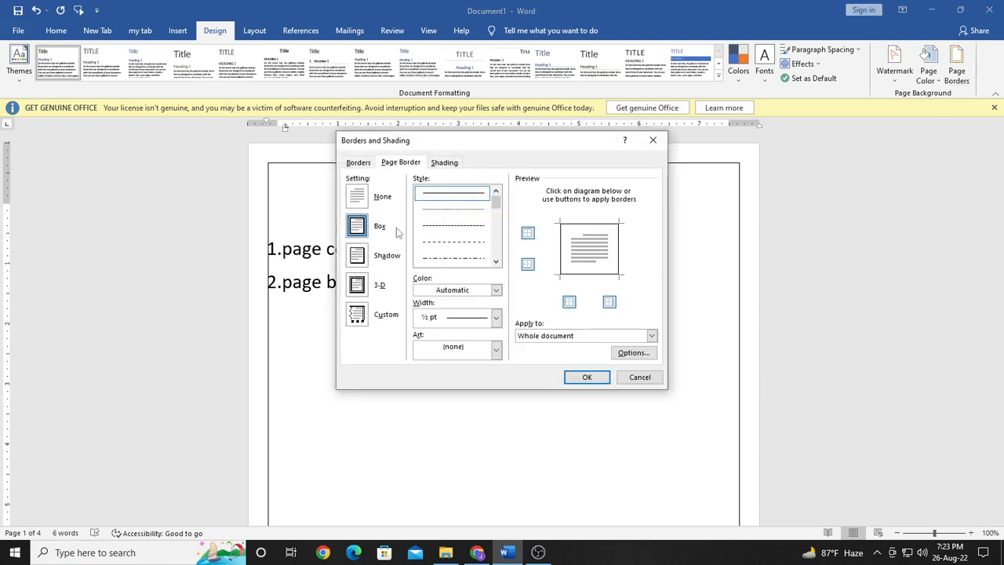
left_click(494, 319)
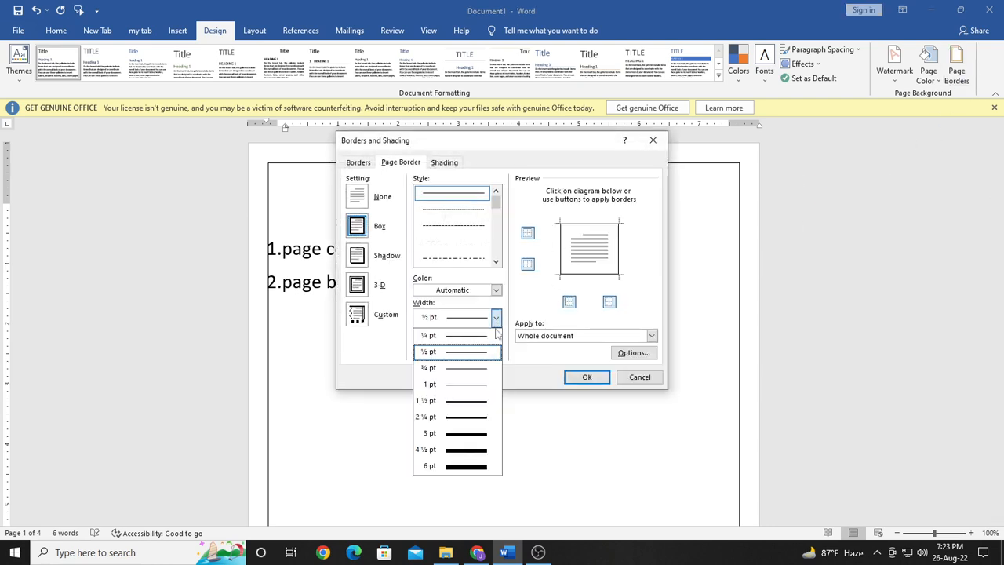
left_click(454, 451)
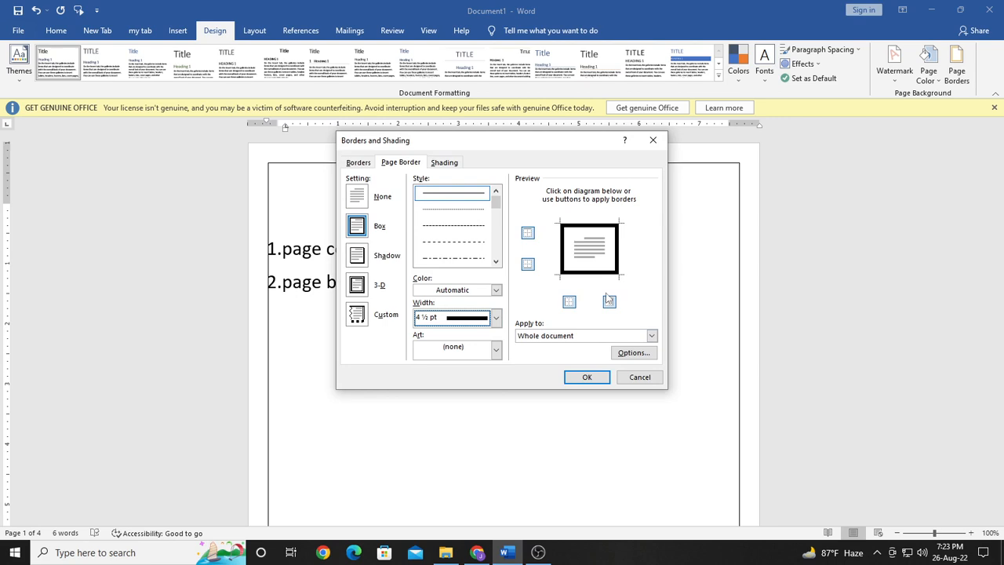
left_click(584, 377)
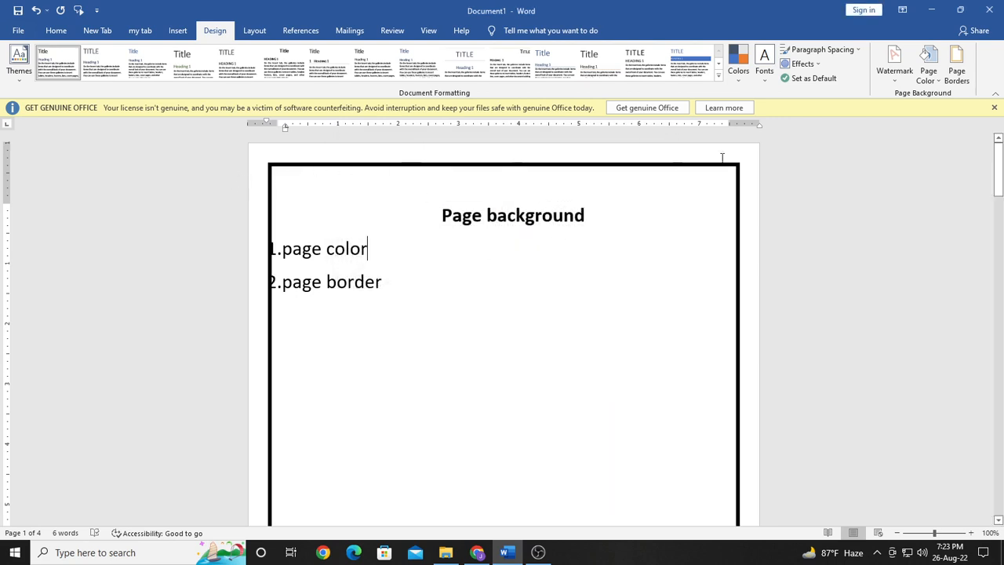
- Replace the plain page border with the red apples art border, 31 pt wide, for the whole document
left_click(957, 69)
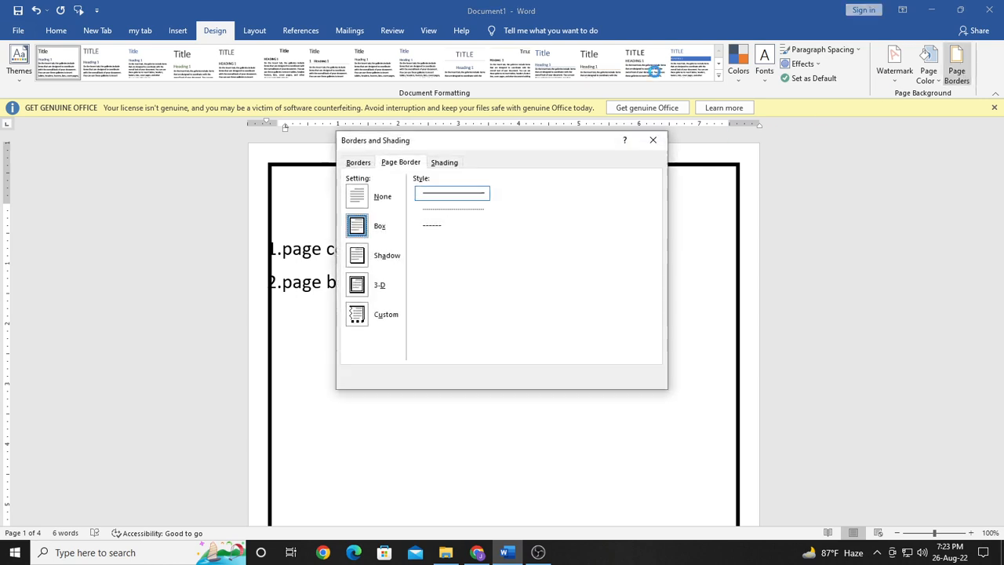
left_click(452, 162)
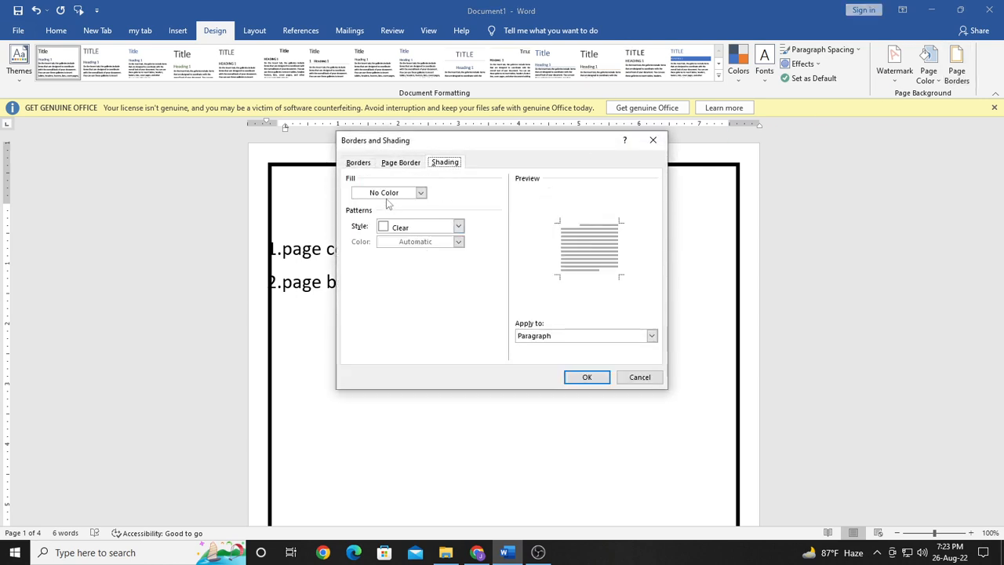
left_click(422, 192)
left_click(405, 179)
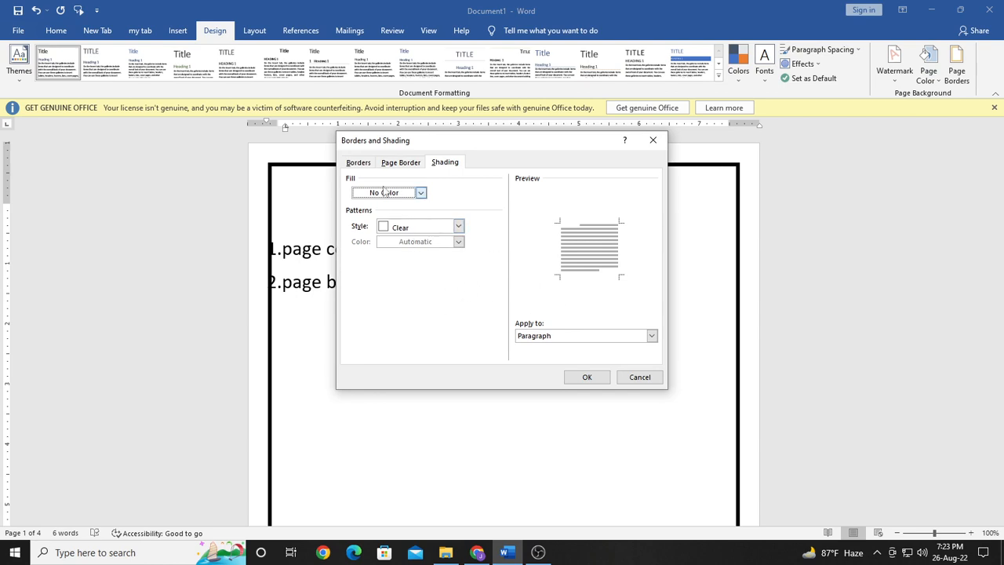
left_click(401, 163)
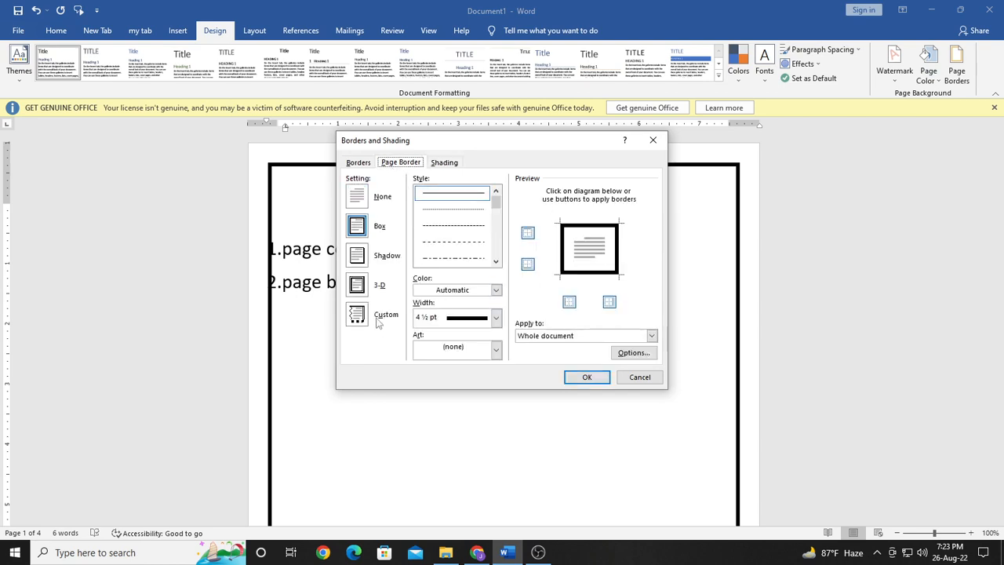
left_click(496, 350)
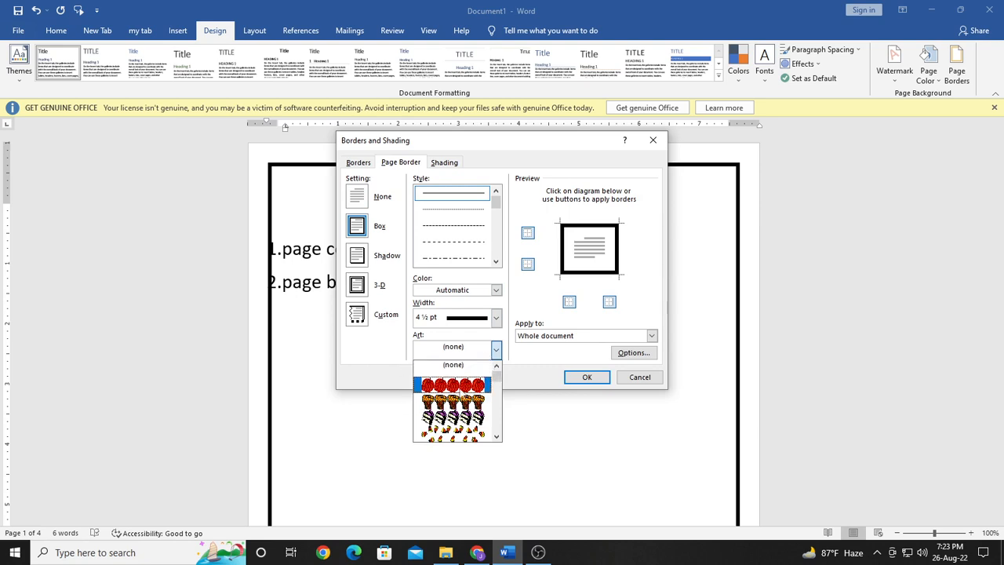
scroll(428, 400, "down", 5)
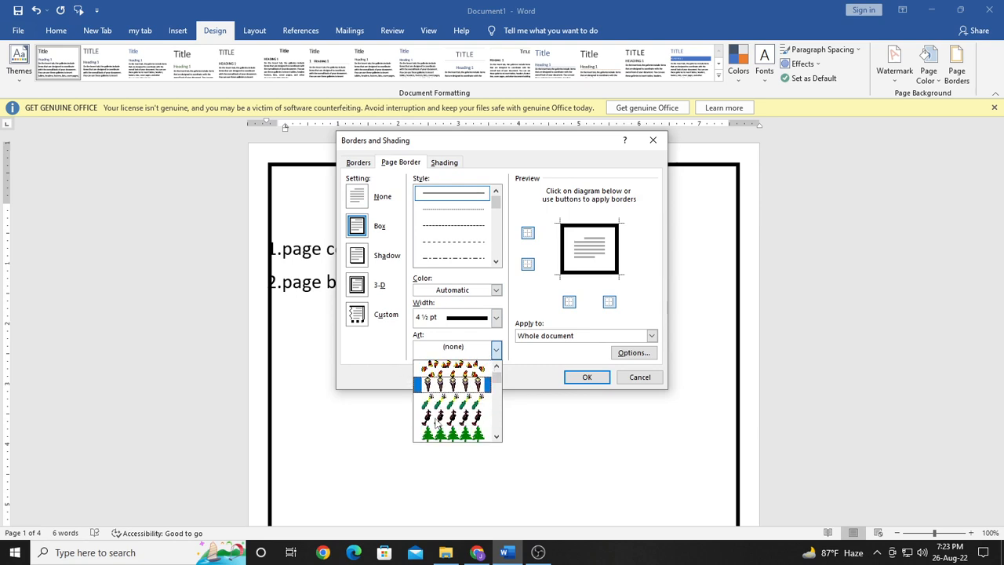
scroll(428, 401, "up", 5)
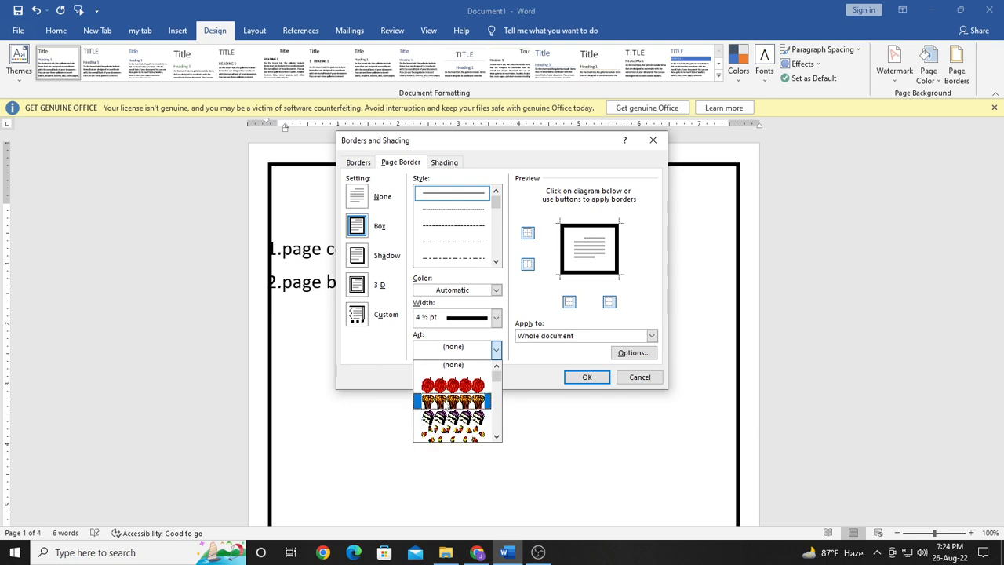
left_click(446, 380)
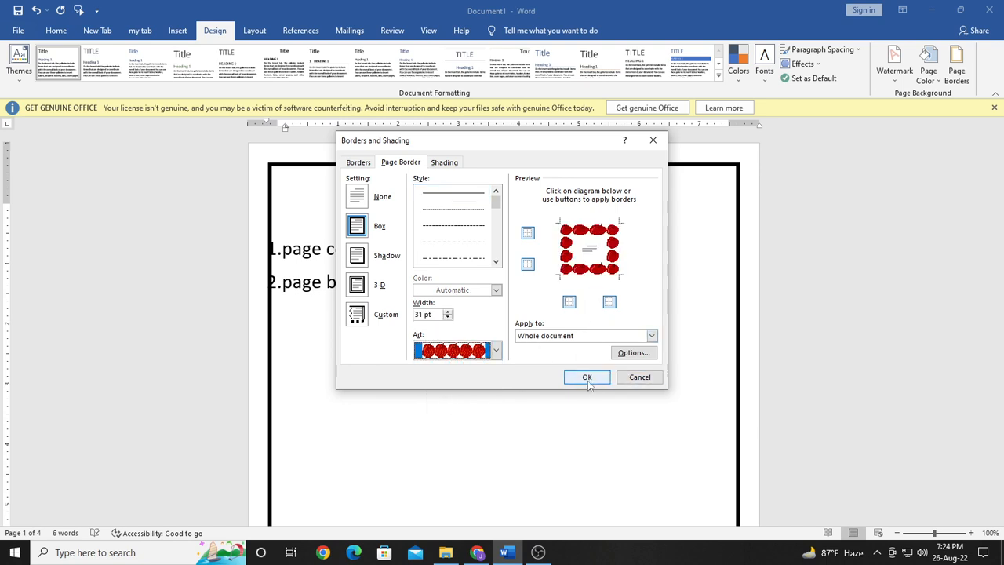
left_click(652, 335)
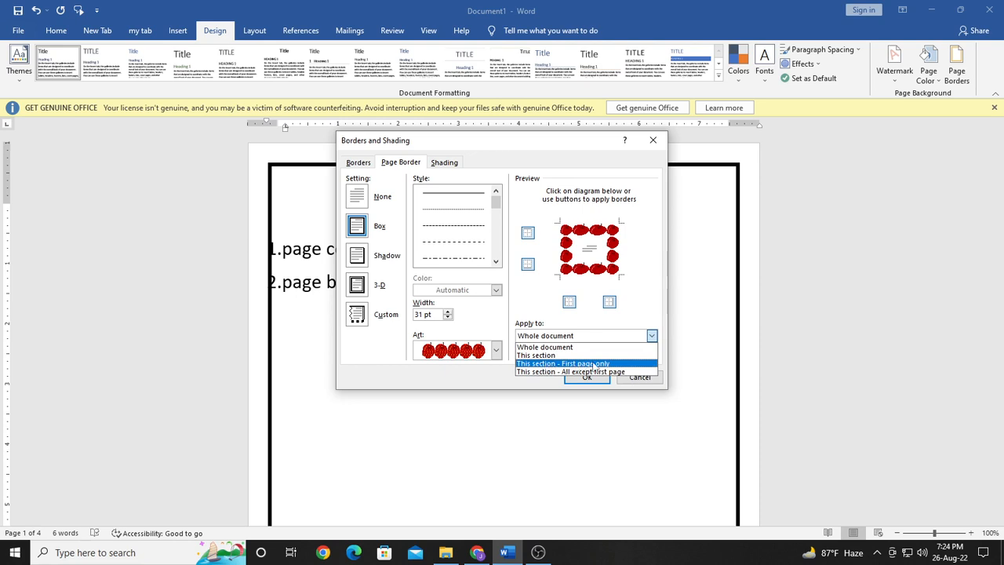
left_click(584, 380)
left_click(585, 380)
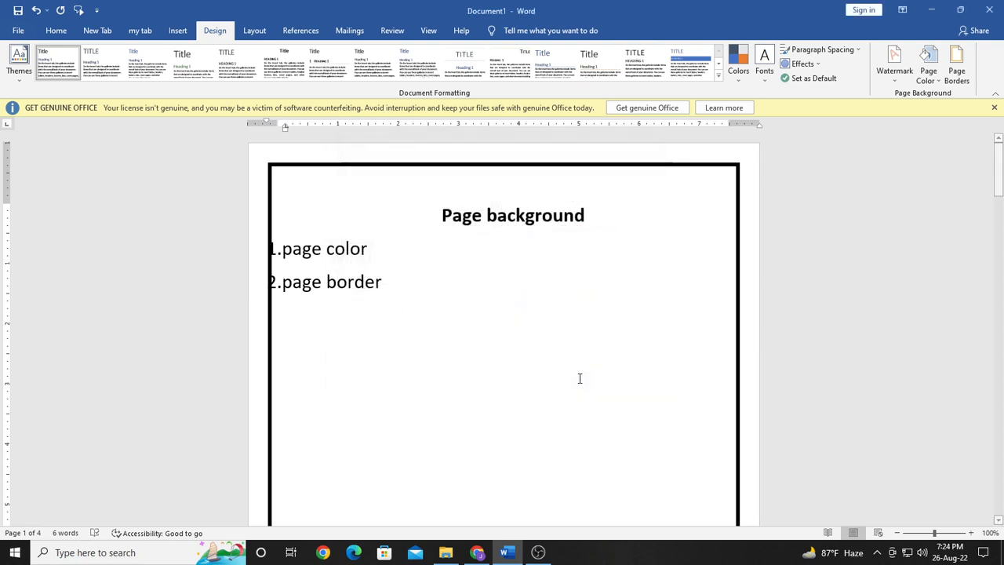
- Check the apple art border across the document's pages and return to the first page
scroll(467, 389, "down", 10)
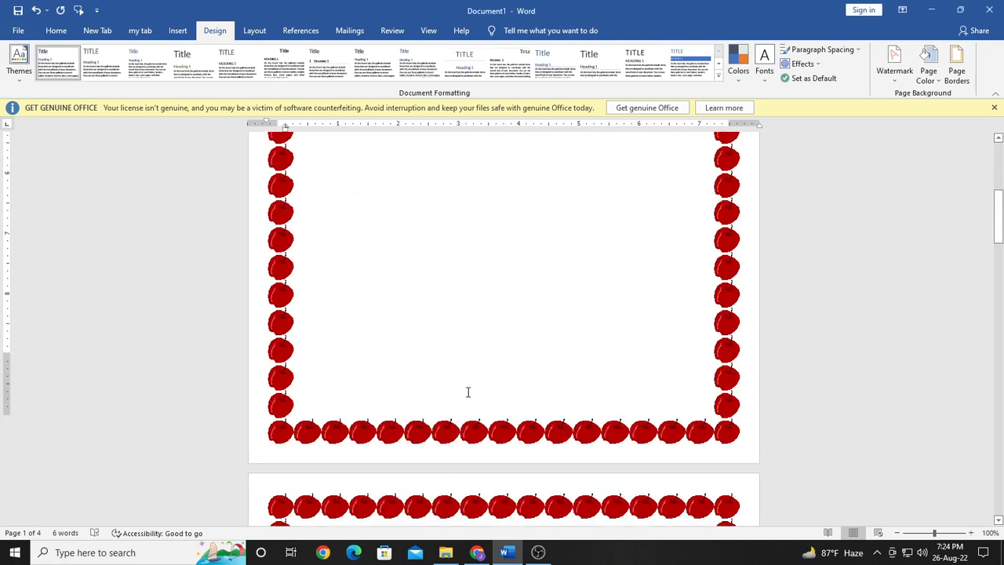
scroll(464, 396, "up", 5)
scroll(464, 398, "down", 5)
scroll(461, 394, "up", 4)
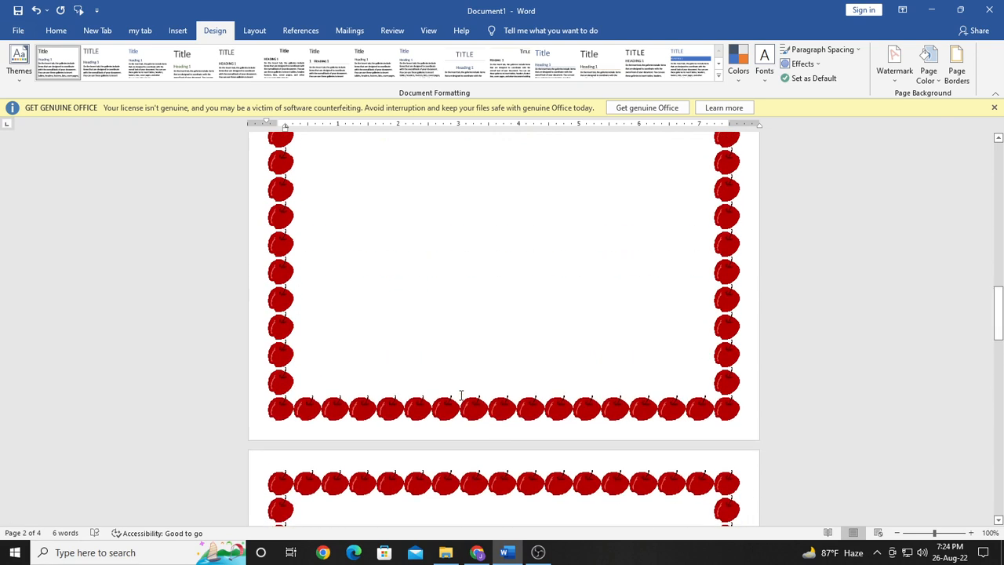
scroll(462, 394, "down", 6)
scroll(461, 396, "up", 5)
scroll(463, 397, "up", 8)
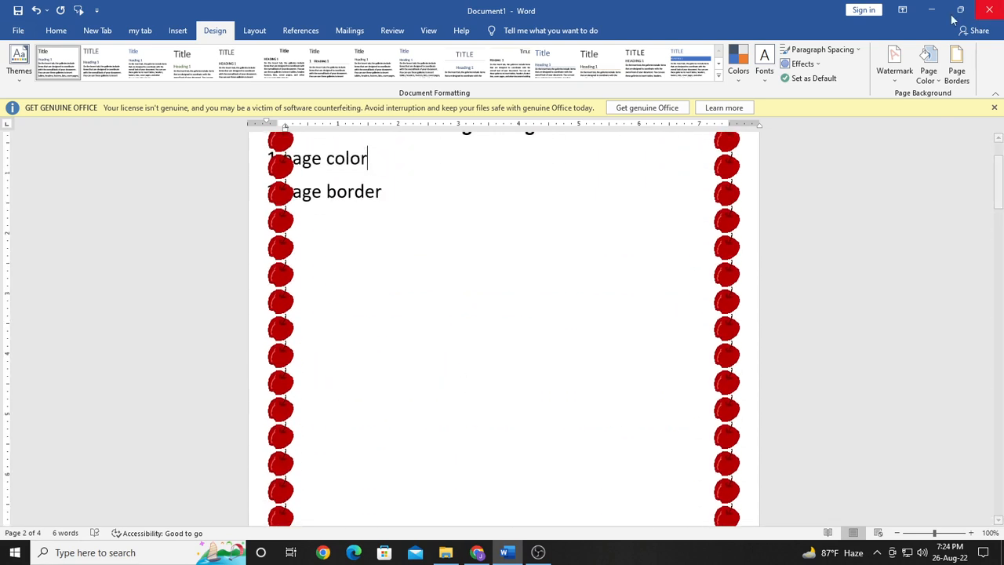